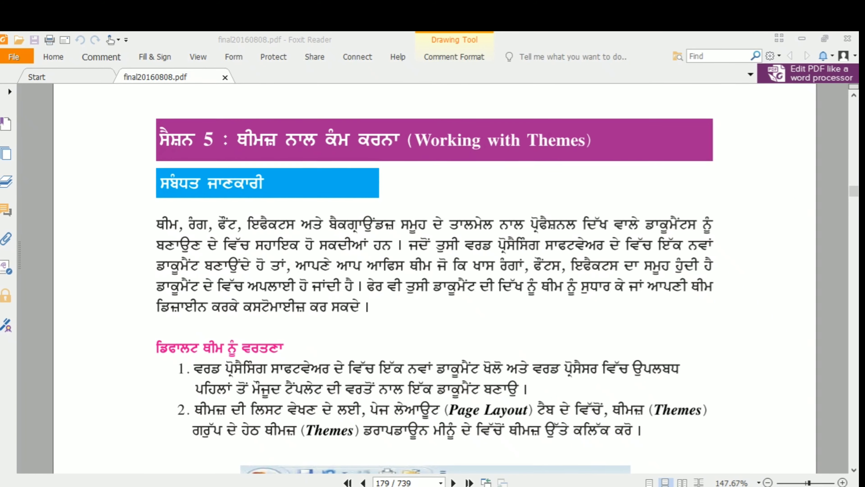
Draw red ticks on both parts of the lesson title and underline and tick the first paragraph's opening words.
left_click_drag(226, 145, 258, 134)
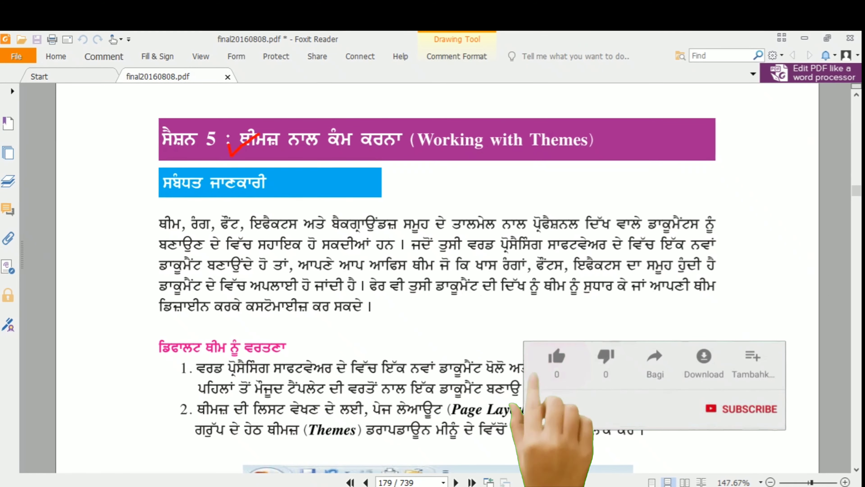
left_click_drag(433, 118, 473, 136)
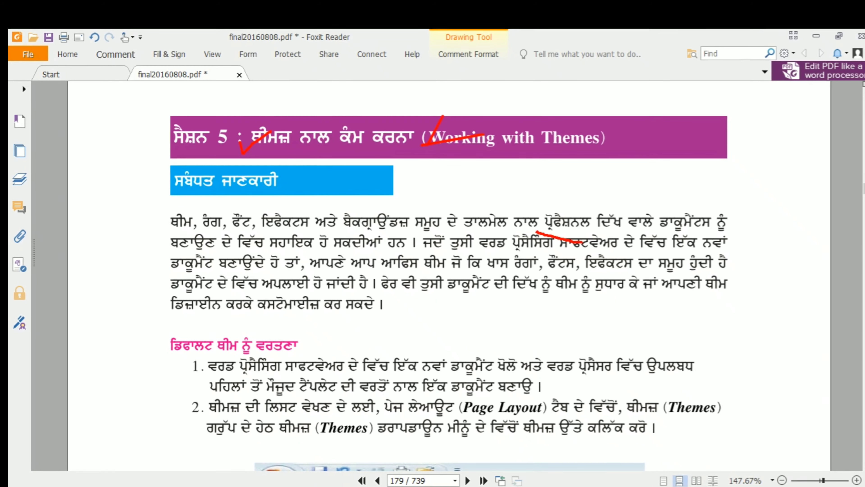
left_click_drag(536, 232, 730, 228)
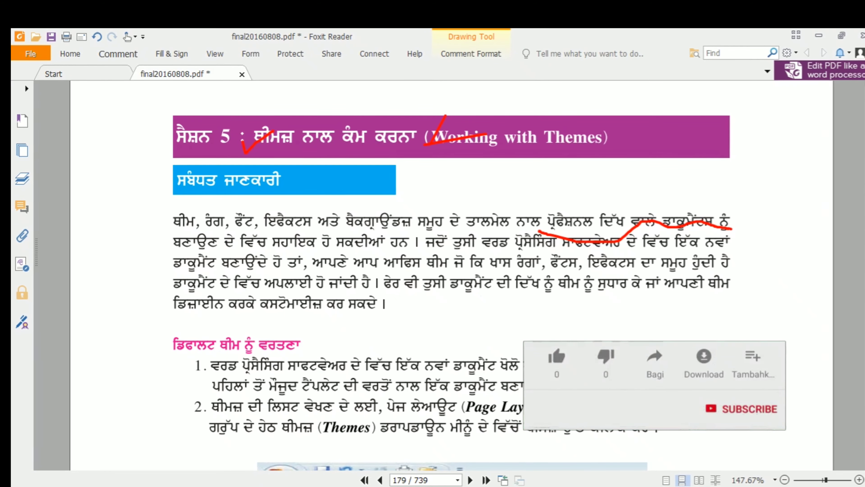
mouse_move(157, 214)
left_mouse_down()
mouse_move(182, 204)
mouse_move(285, 215)
left_mouse_up()
left_click_drag(341, 213, 365, 202)
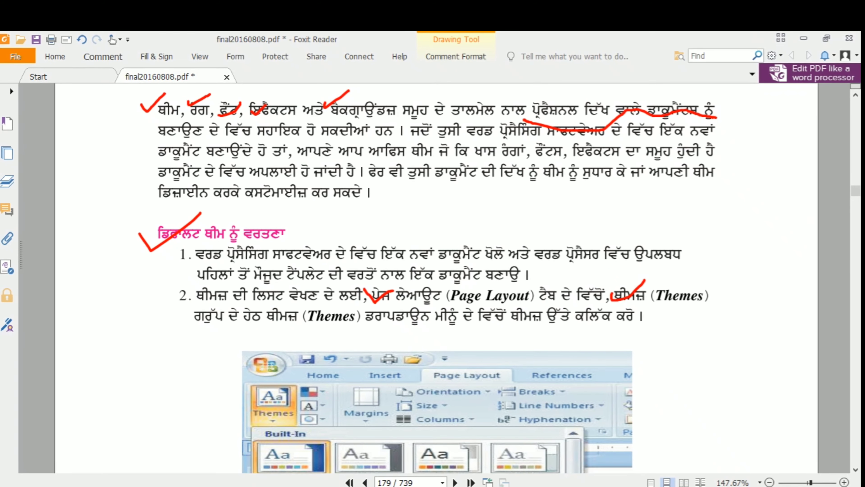
Circle the default theme gallery picture in red.
left_click_drag(612, 297, 645, 280)
scroll(436, 278, "down", 2)
scroll(436, 278, "down", 3)
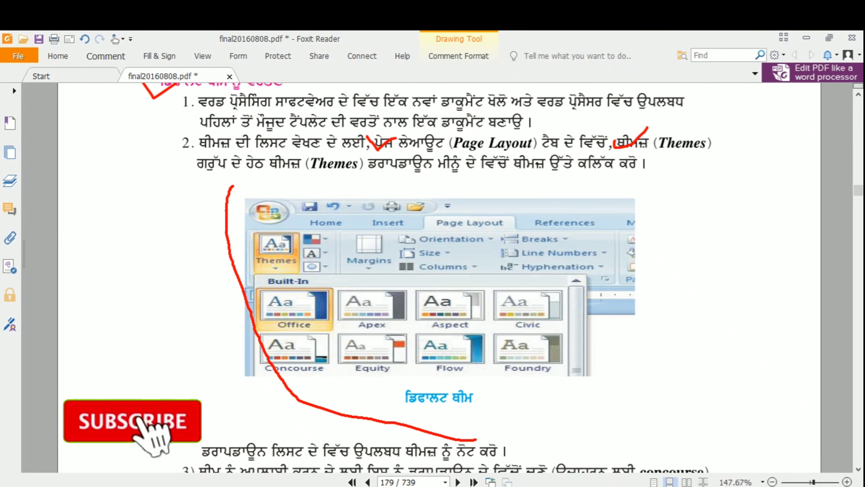
left_click_drag(250, 312, 615, 364)
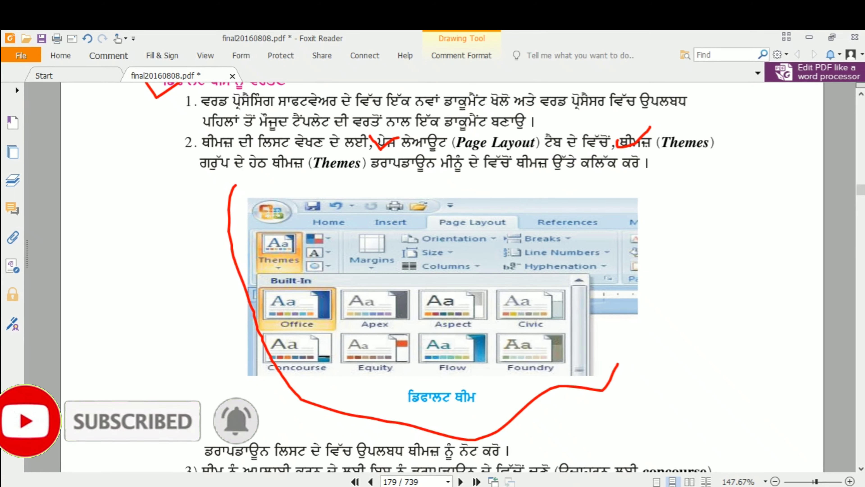
Tick the customizing-a-theme heading and underline the words for colours, fonts and effects.
scroll(443, 272, "down", 2)
scroll(443, 273, "down", 2)
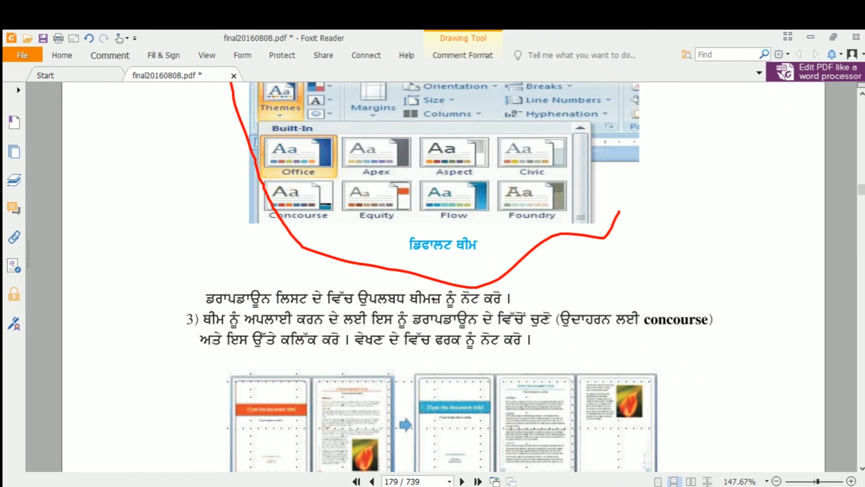
scroll(442, 272, "down", 3)
scroll(443, 272, "down", 2)
scroll(443, 272, "down", 2)
scroll(442, 273, "down", 1)
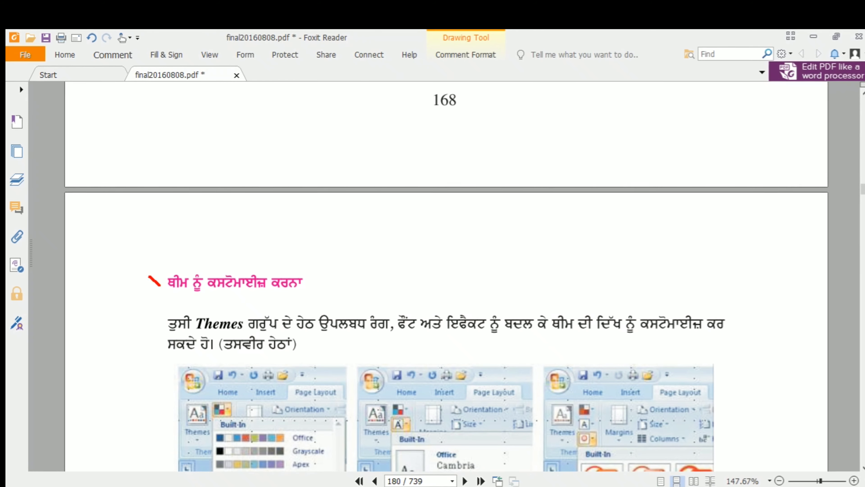
left_click_drag(150, 276, 209, 257)
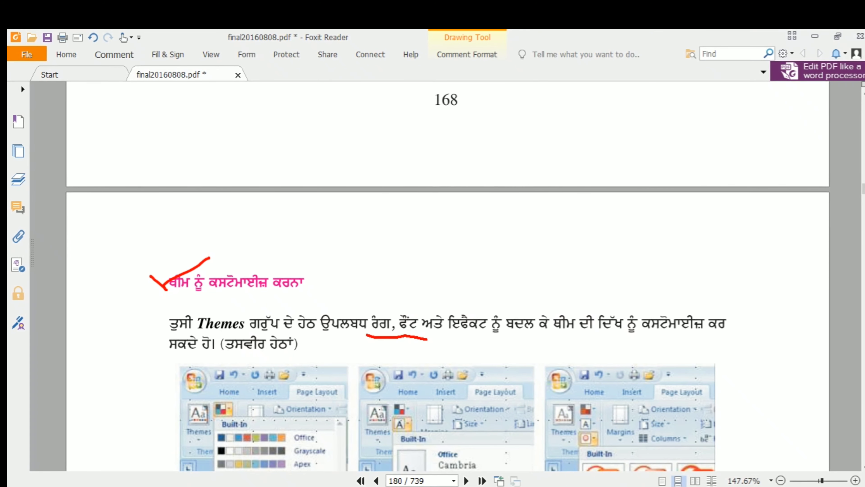
left_click_drag(427, 339, 524, 340)
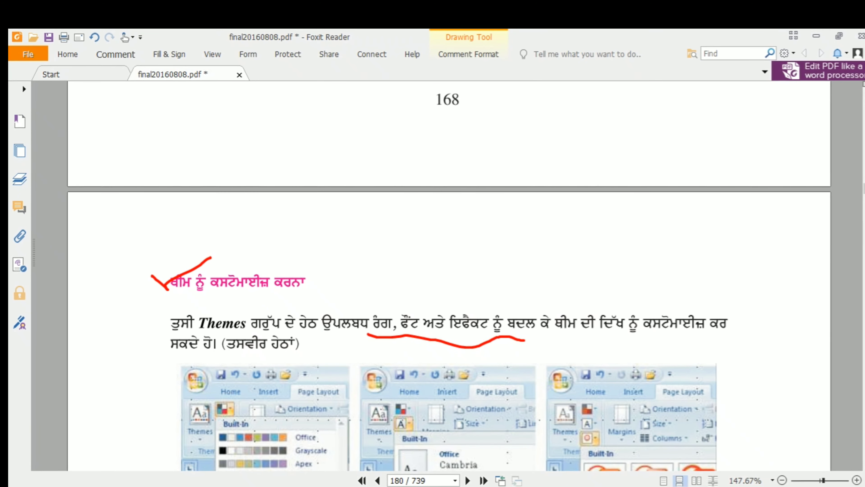
Tick the bullets about applying theme colours, fonts and effects in red.
scroll(449, 272, "down", 2)
scroll(449, 273, "down", 3)
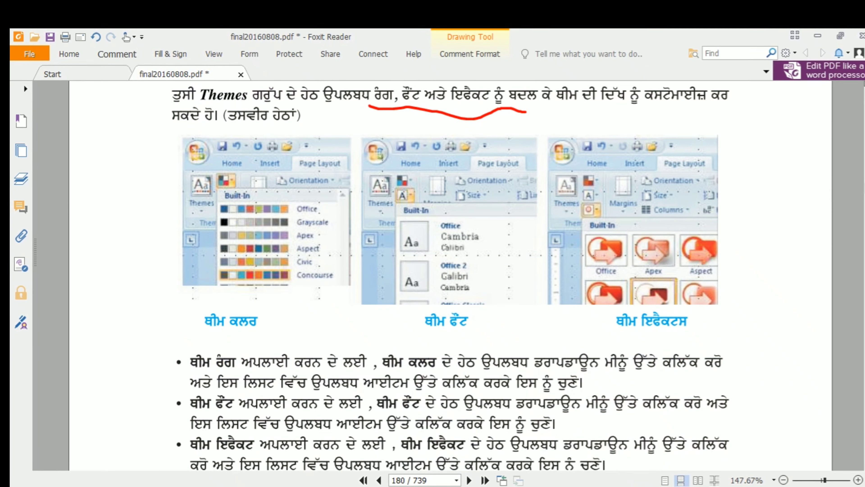
scroll(449, 272, "down", 2)
left_click_drag(160, 277, 199, 271)
left_click_drag(171, 324, 205, 322)
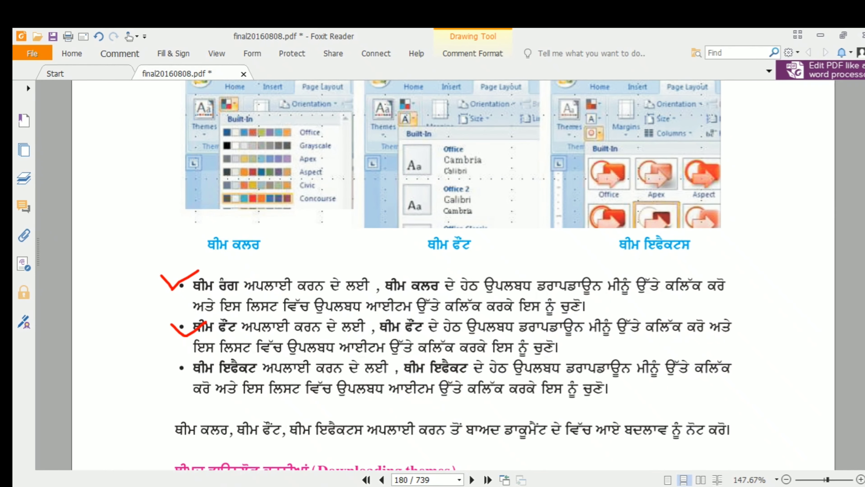
left_click_drag(175, 354, 211, 354)
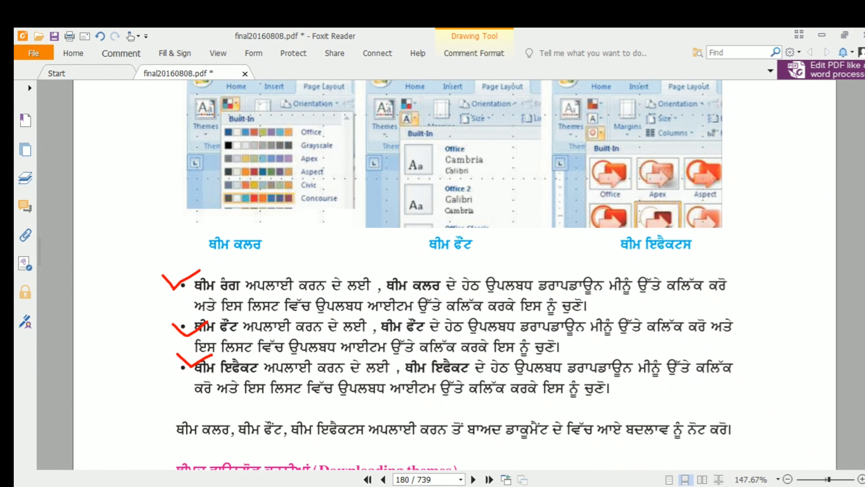
Underline the Browse for Themes instruction in the Downloading themes section in red.
scroll(449, 273, "down", 4)
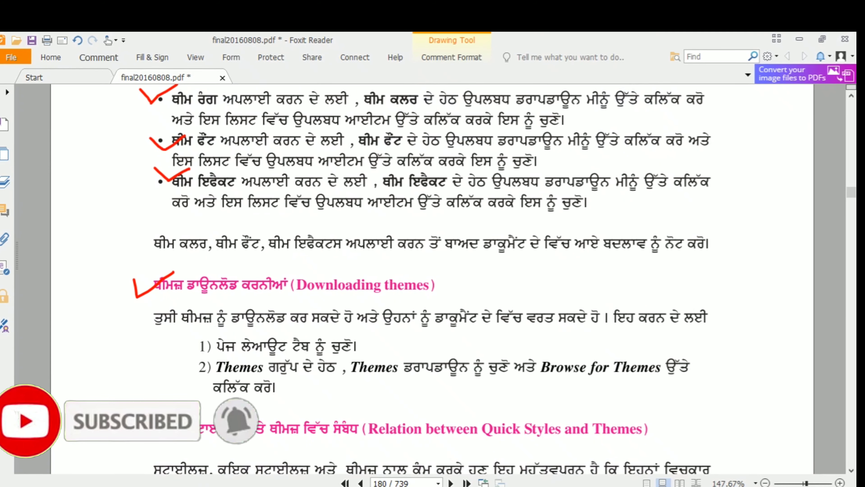
scroll(432, 272, "down", 1)
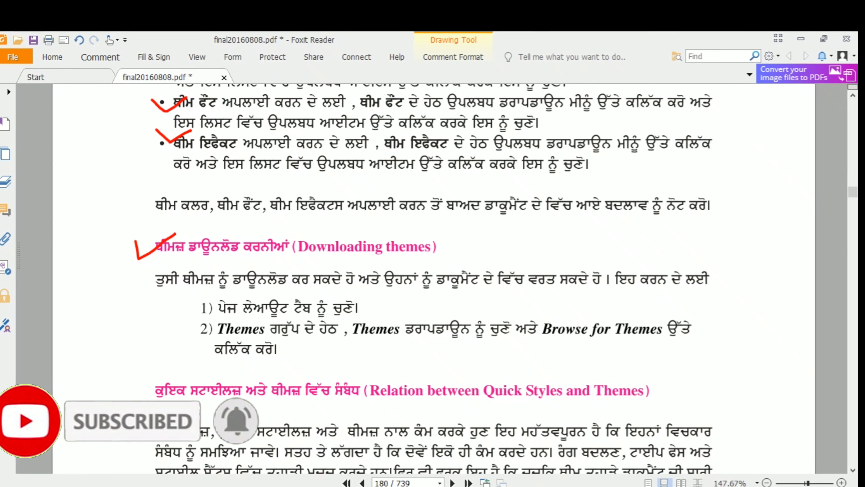
mouse_move(512, 329)
left_mouse_down()
mouse_move(524, 345)
mouse_move(666, 341)
left_mouse_up()
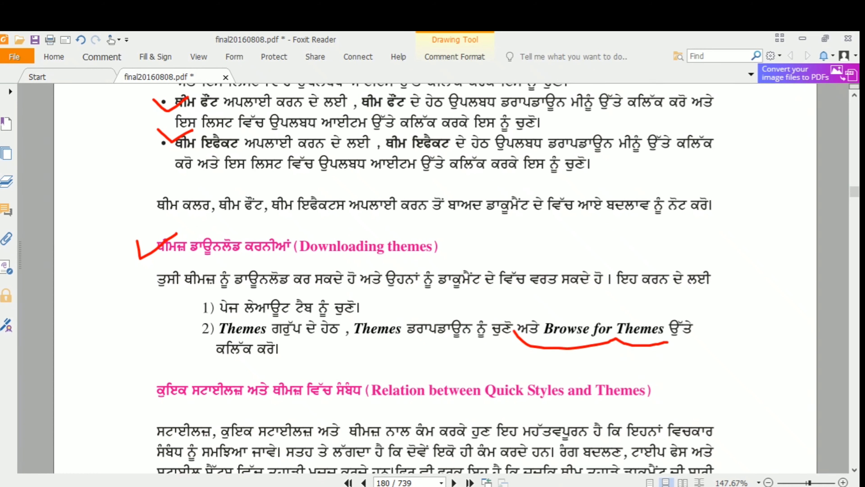
scroll(432, 272, "down", 1)
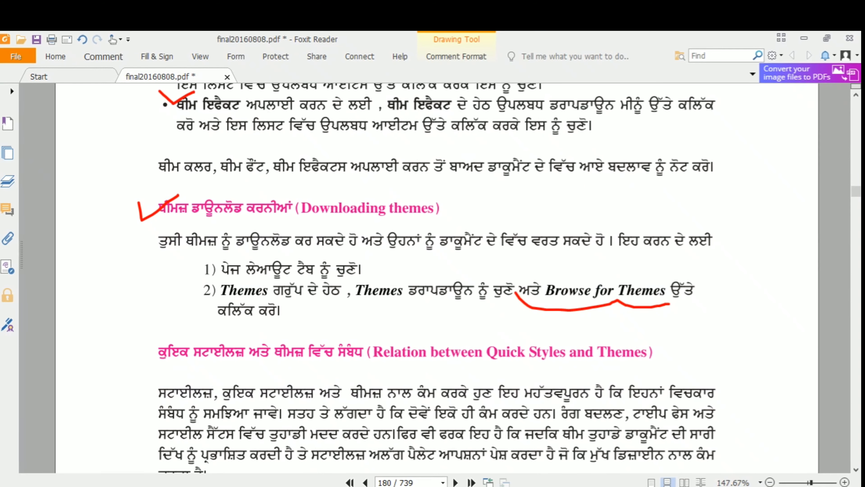
scroll(432, 273, "down", 2)
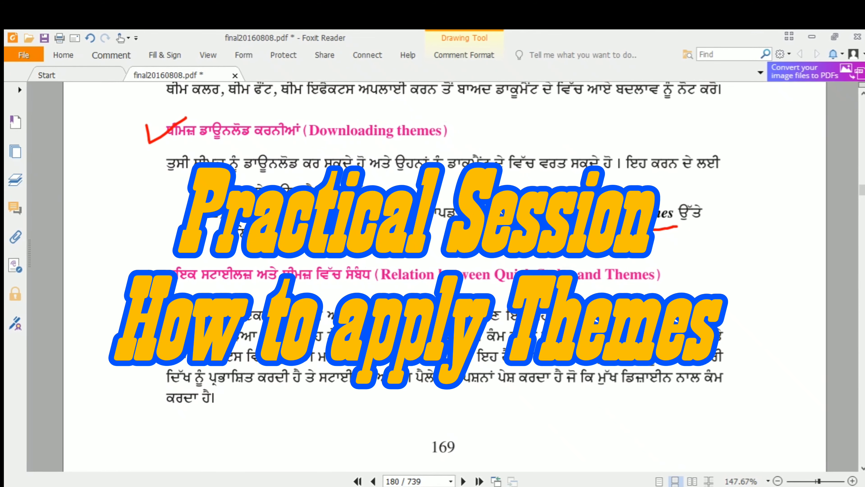
Switch to the Document1 World Environment Day essay in Microsoft Word.
left_click(300, 432)
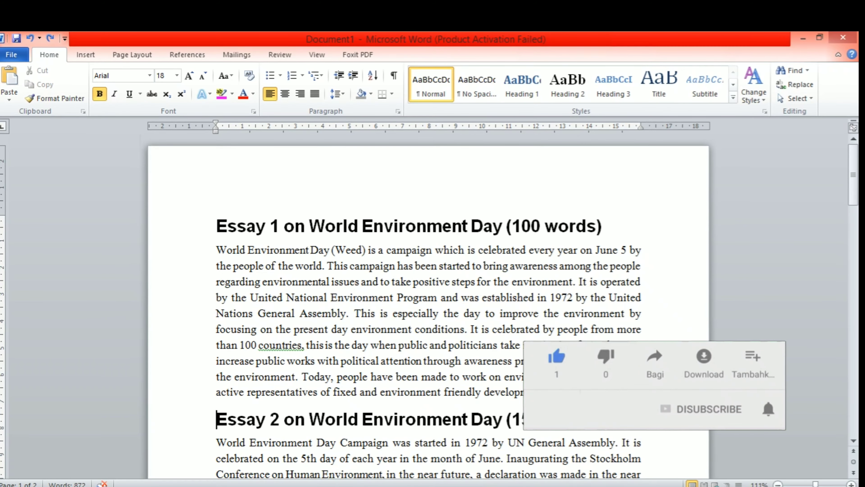
Move 'World Environment Day' to its own line, then try and undo the Subtitle style on Essay 1.
left_click(333, 250)
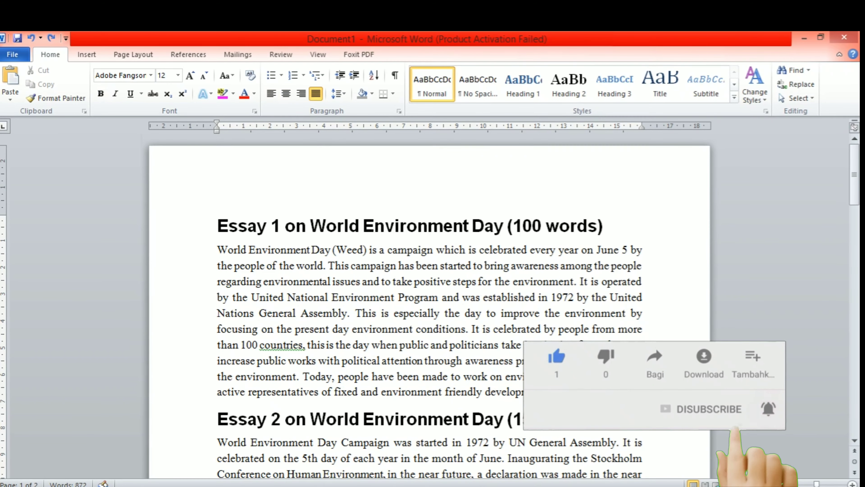
key("Return")
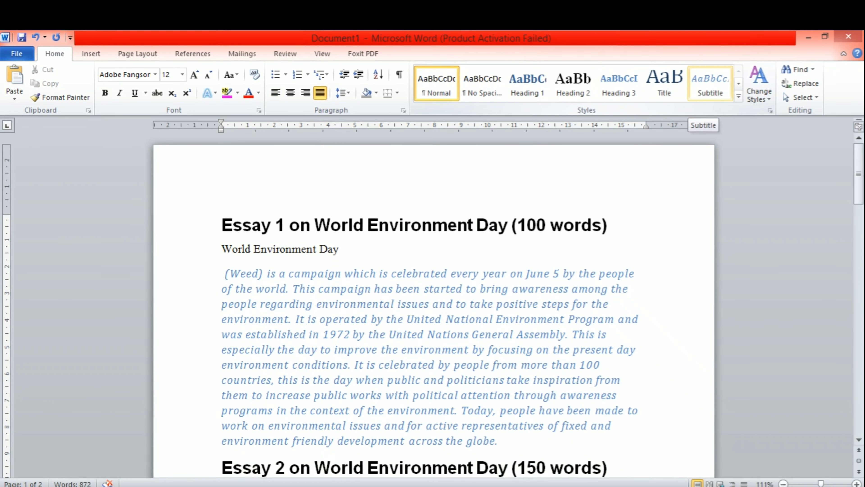
key("shift+Up")
key("shift+Up")
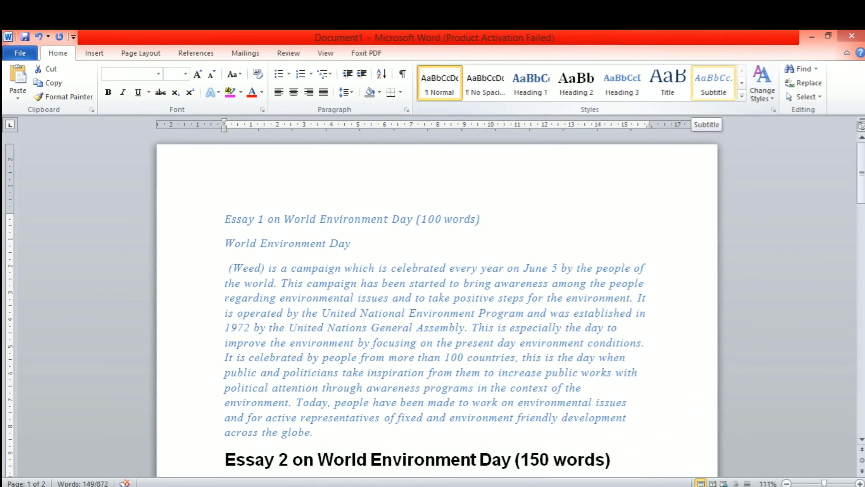
left_click(714, 82)
left_click(484, 218)
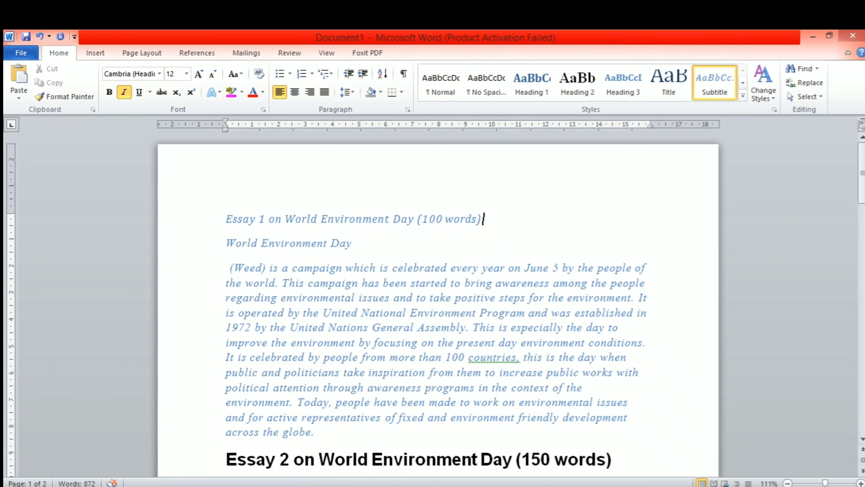
key("ctrl+z")
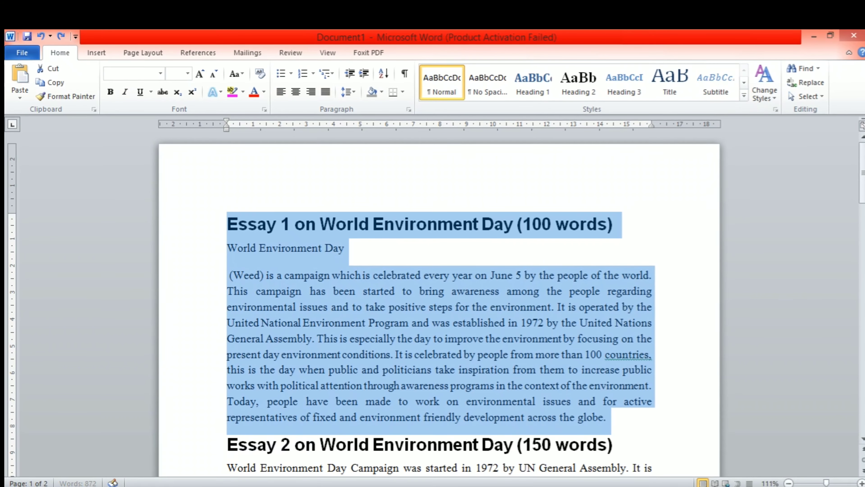
left_click(463, 224)
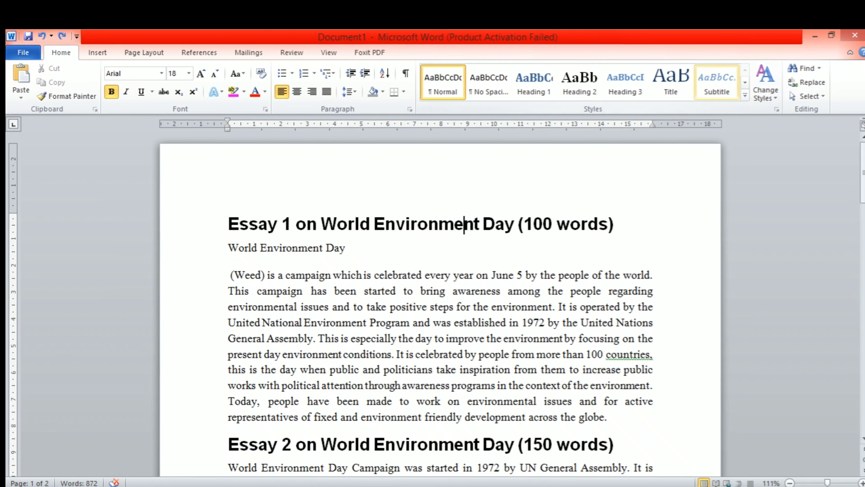
left_click(745, 95)
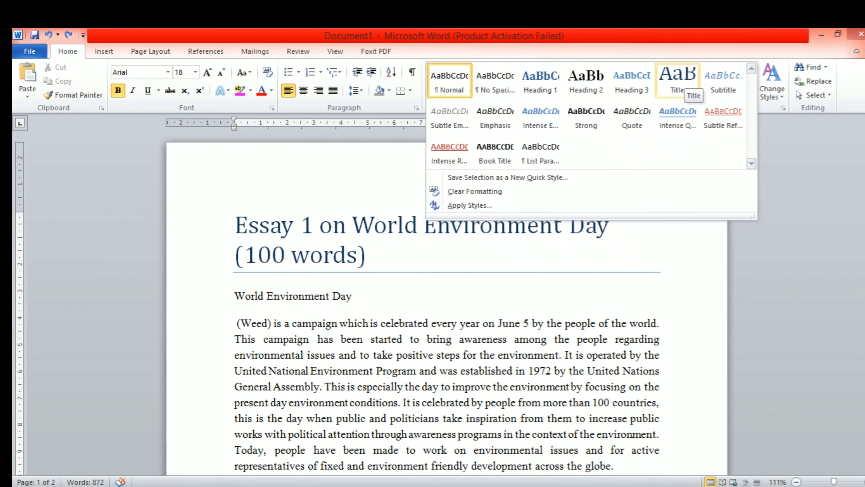
Apply the Title style to the Essay 1 heading.
left_click(676, 80)
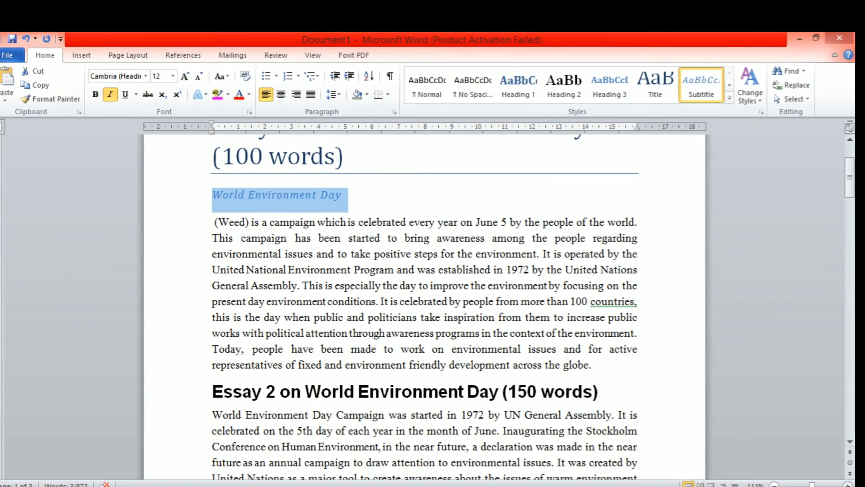
scroll(426, 307, "up", 3)
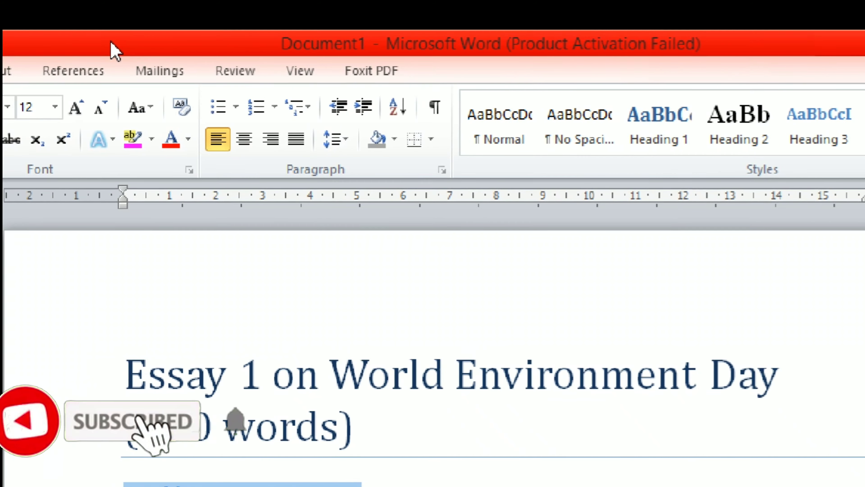
left_click(112, 71)
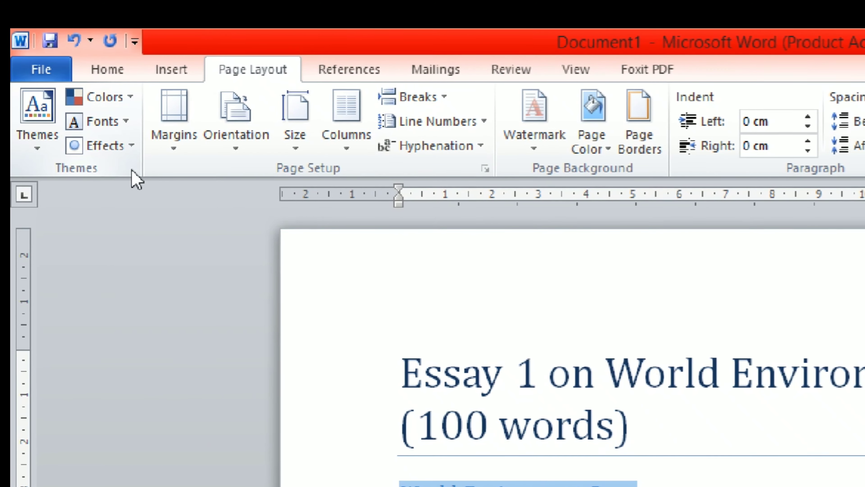
Apply the built-in Austin theme and check its effect on Essay 1's title and subtitle.
left_click(41, 137)
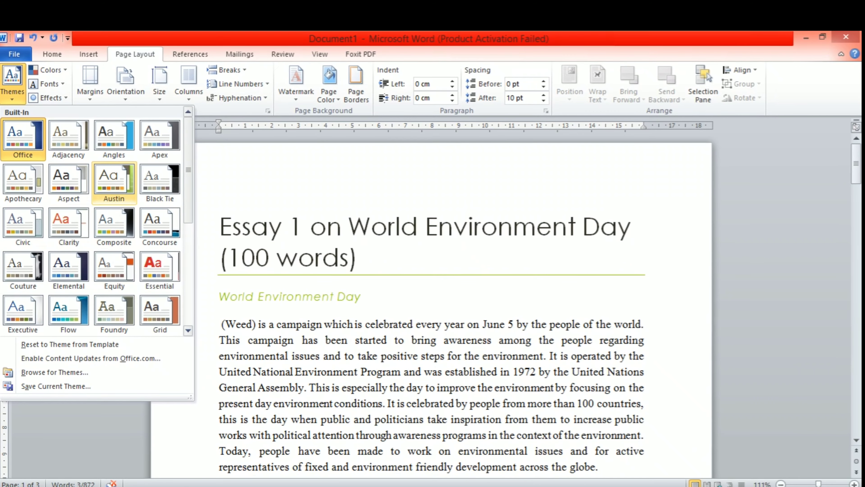
left_click(112, 201)
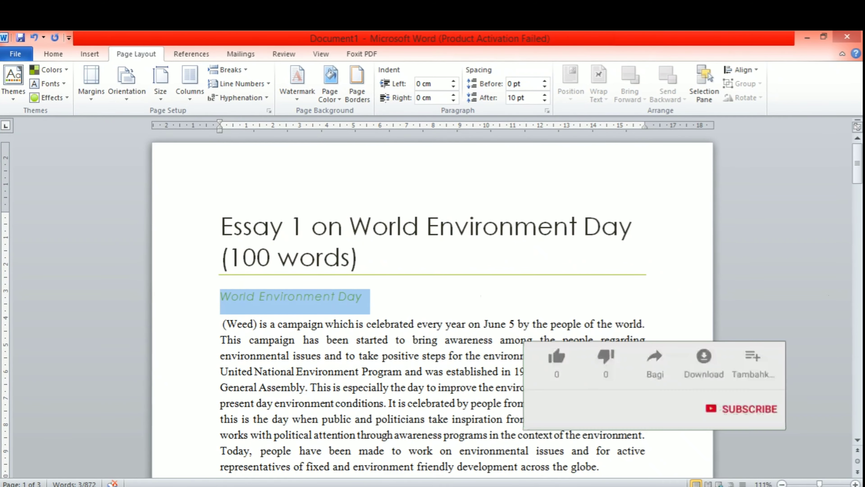
scroll(433, 272, "down", 3)
scroll(432, 290, "up", 2)
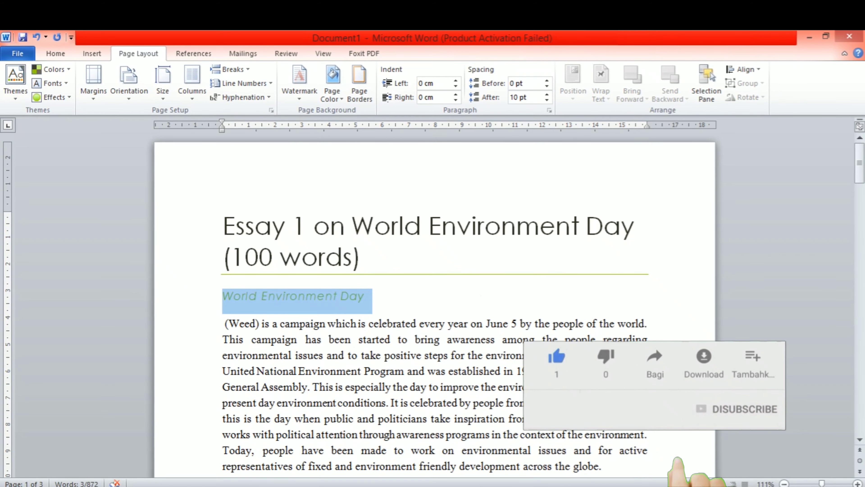
scroll(432, 306, "down", 5)
scroll(433, 290, "down", 2)
scroll(433, 289, "up", 3)
scroll(432, 289, "up", 3)
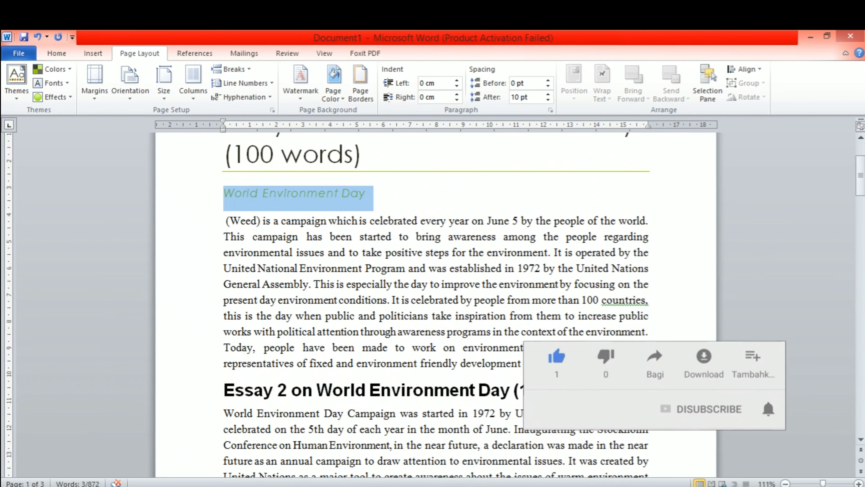
scroll(436, 289, "up", 3)
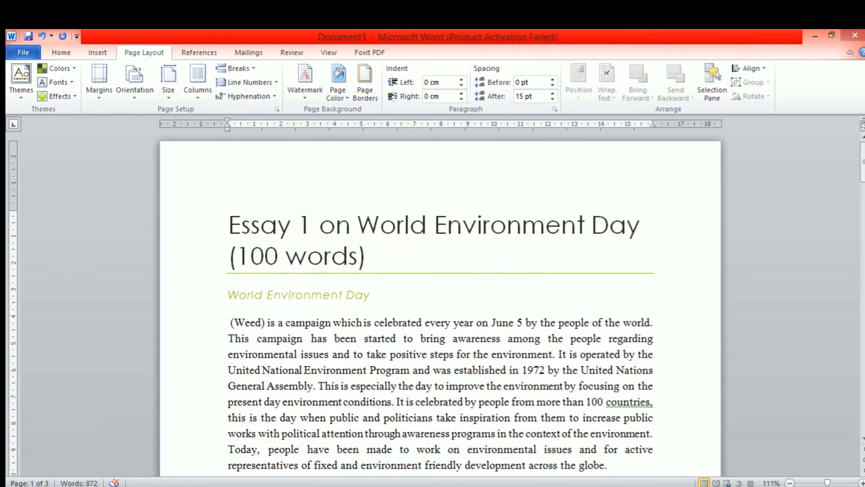
Use the Slipstream theme colour set and the Angles (Franklin Gothic) theme font pair.
left_click(58, 67)
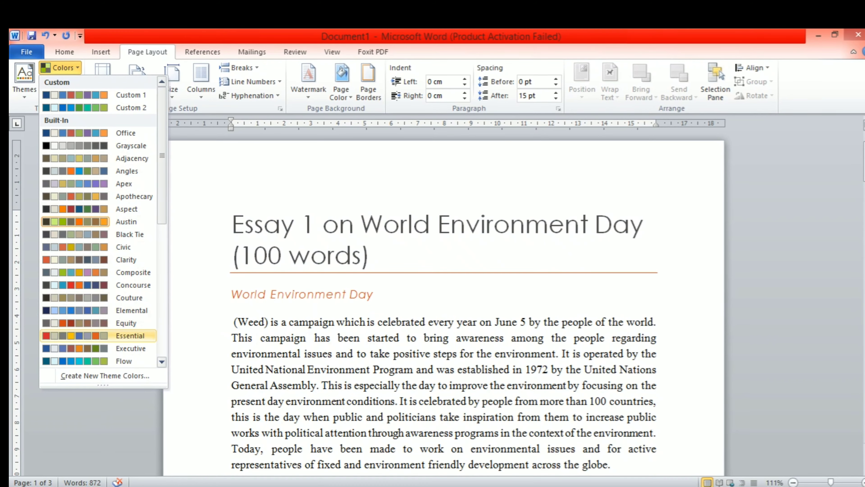
scroll(126, 357, "down", 3)
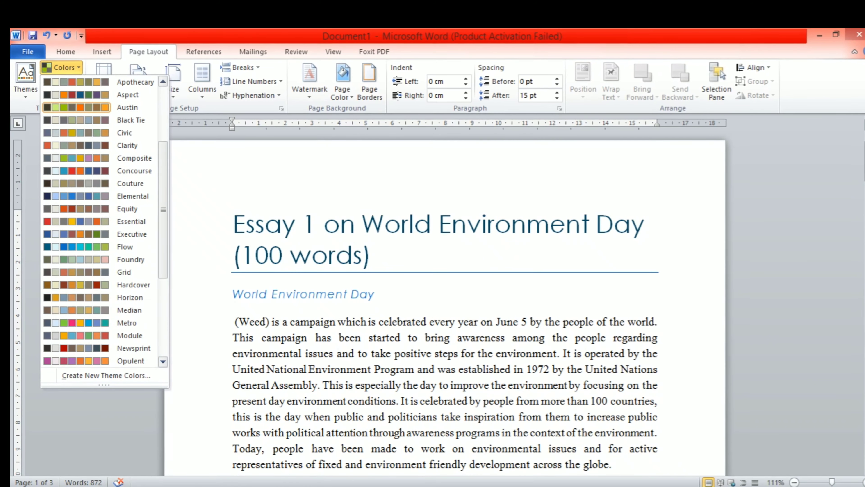
scroll(126, 355, "down", 1)
scroll(129, 340, "down", 1)
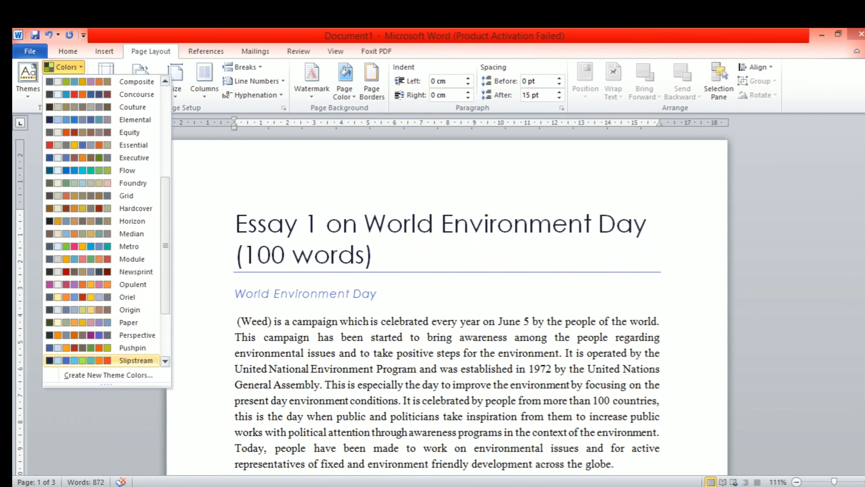
left_click(137, 360)
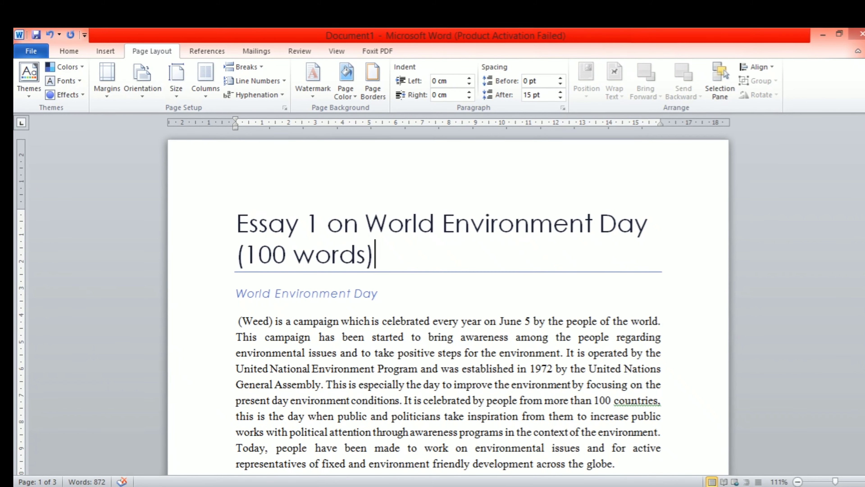
left_click(65, 80)
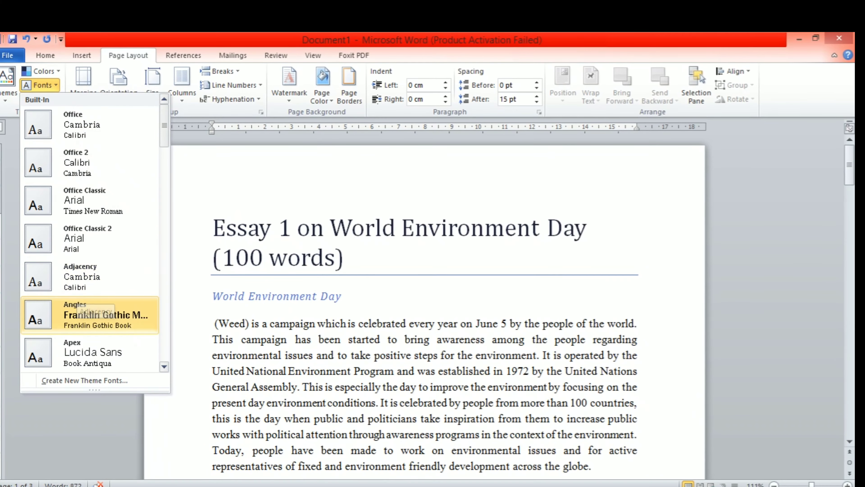
left_click(85, 314)
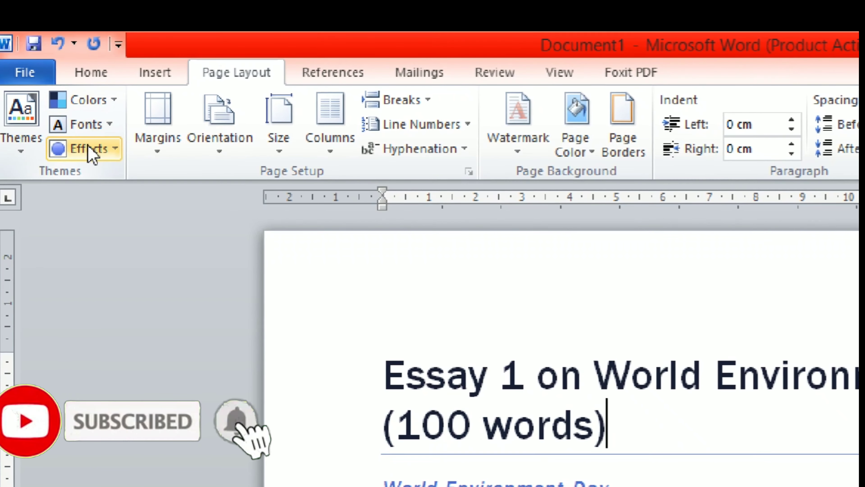
Choose Oriel from the theme Effects gallery.
left_click(89, 156)
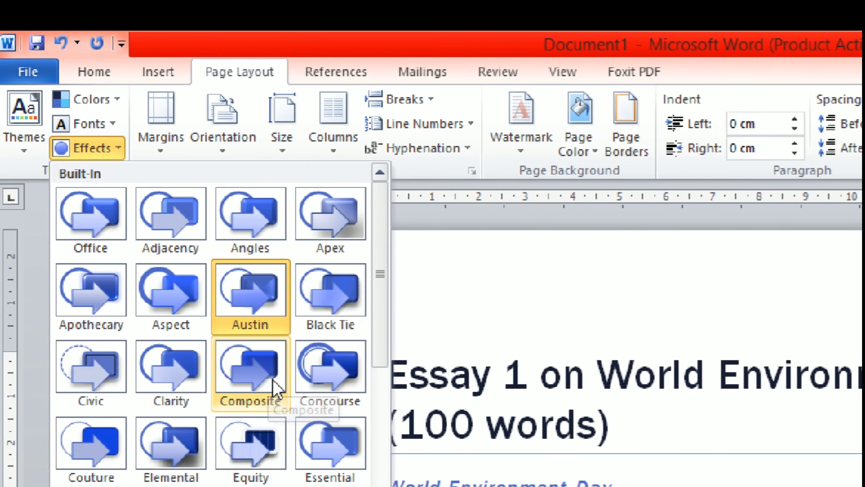
scroll(264, 387, "down", 5)
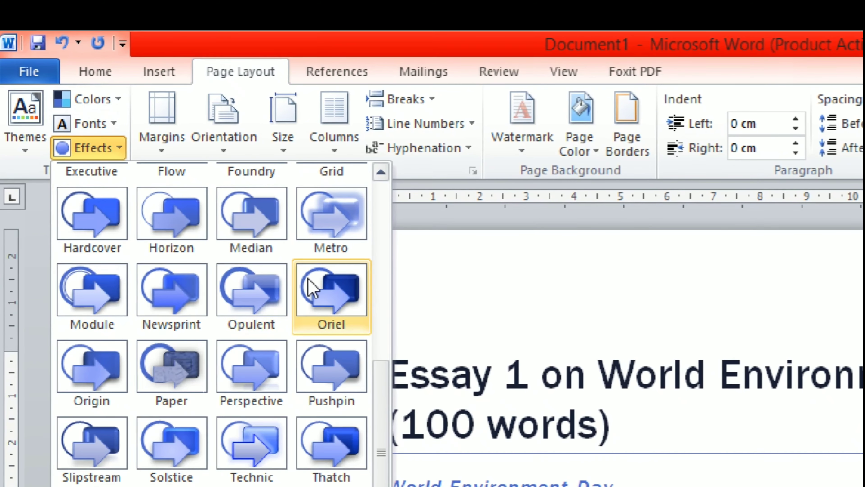
left_click(326, 308)
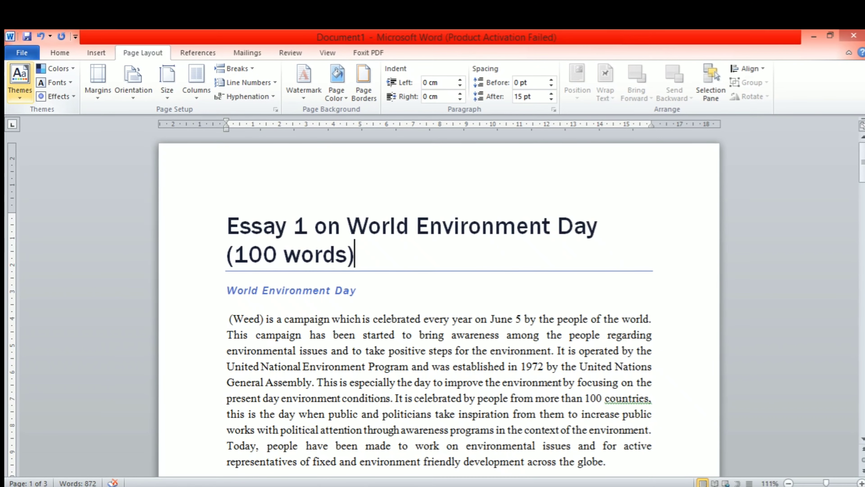
left_click(19, 82)
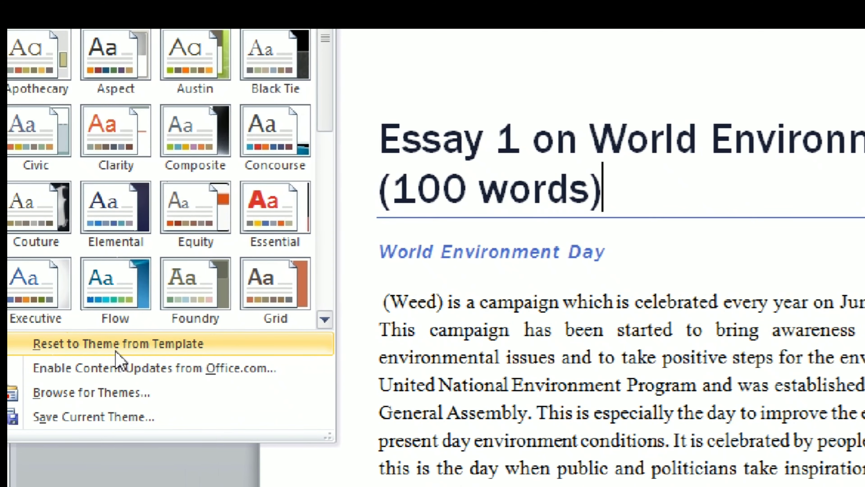
left_click(116, 352)
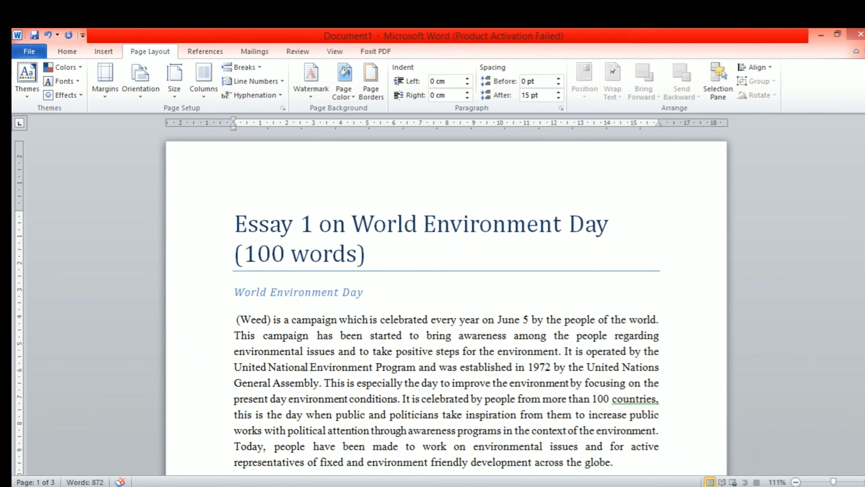
key("ctrl+z")
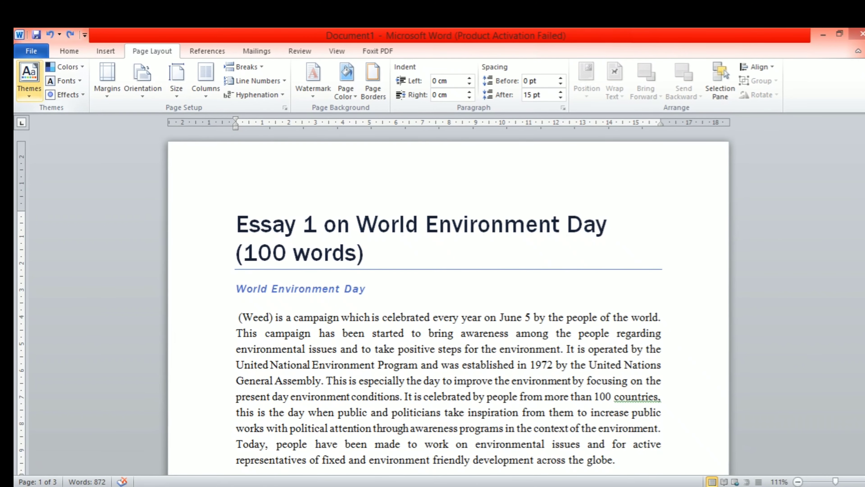
left_click(29, 80)
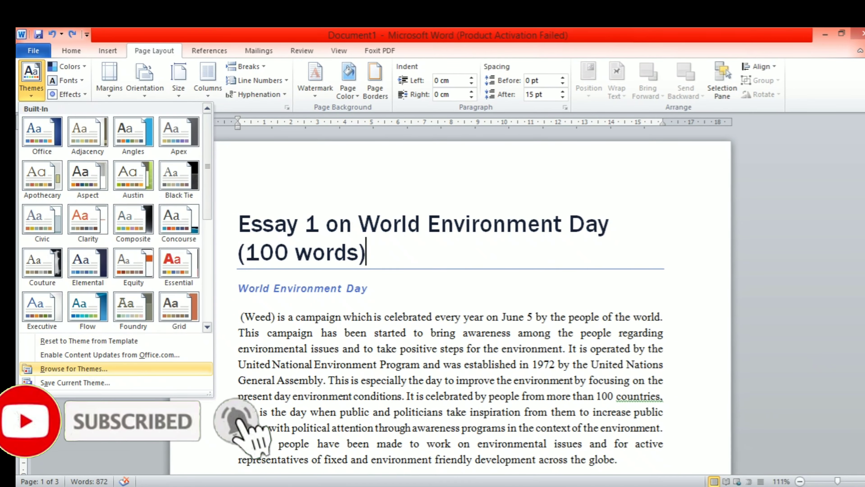
left_click(73, 368)
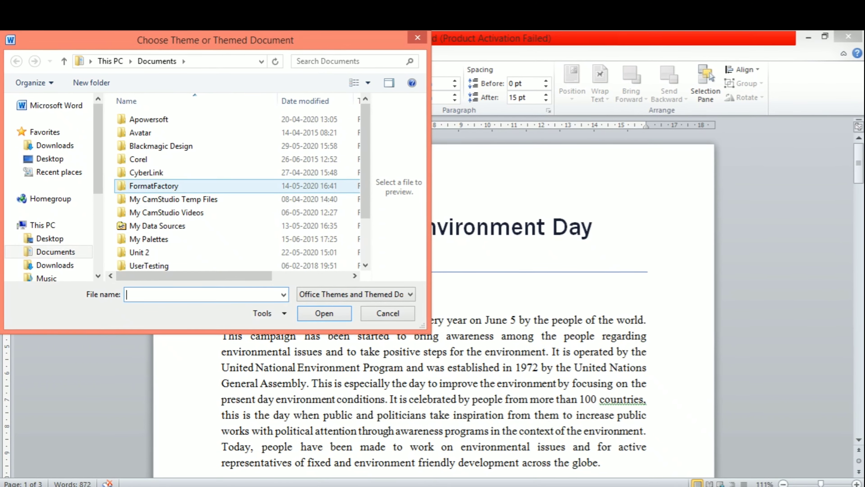
scroll(205, 186, "down", 2)
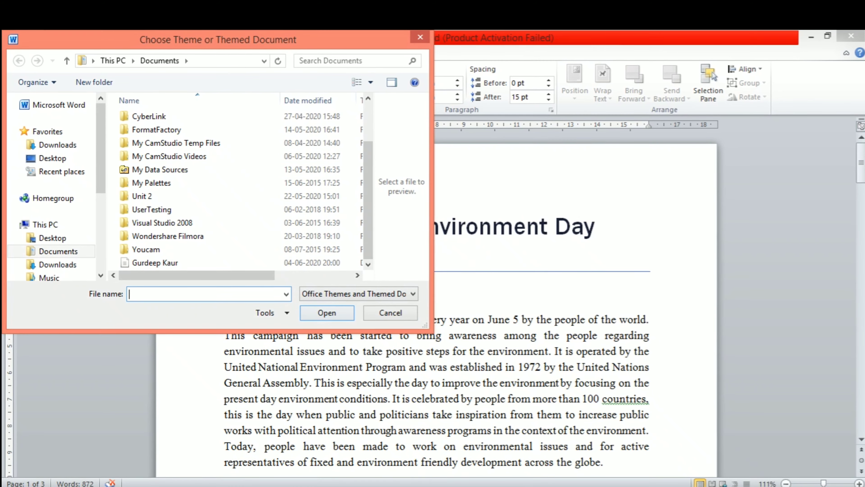
key("Escape")
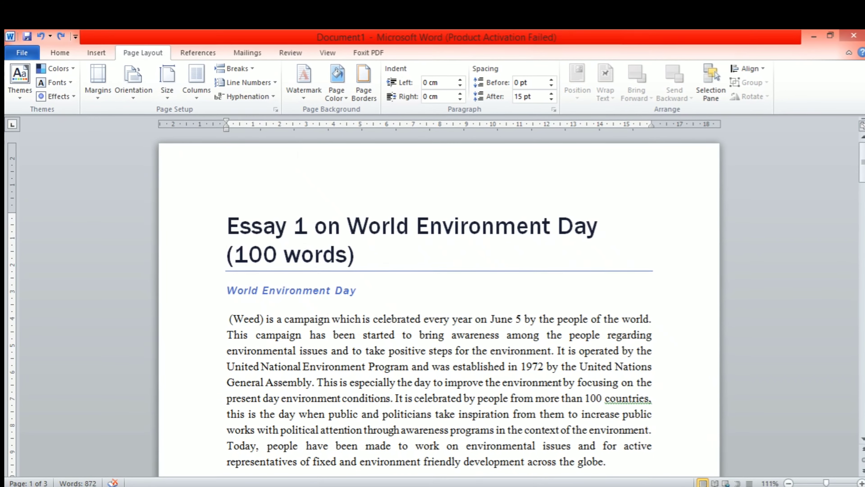
Browse the Themes, Colors and Fonts galleries without applying changes, ending on the Effects gallery.
left_click(20, 80)
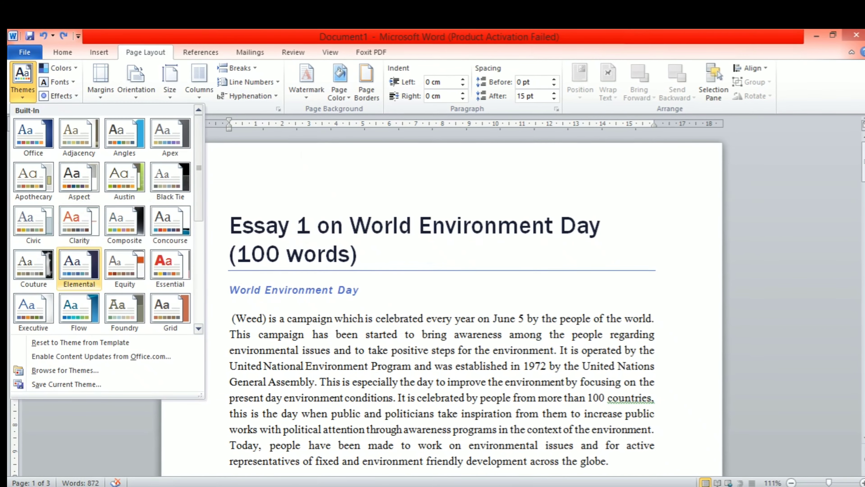
left_click(63, 52)
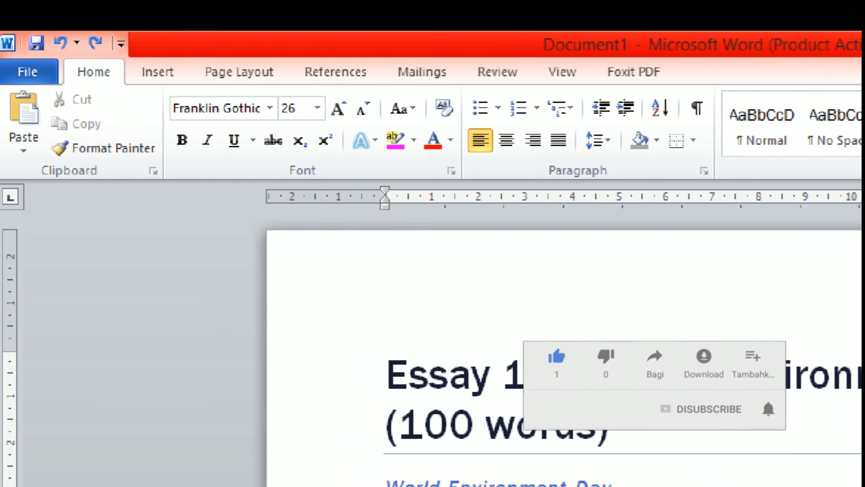
left_click(244, 78)
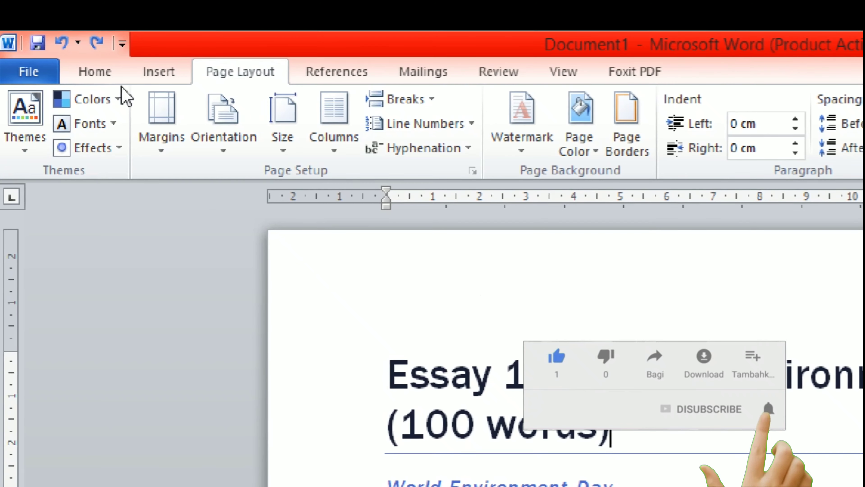
left_click(34, 150)
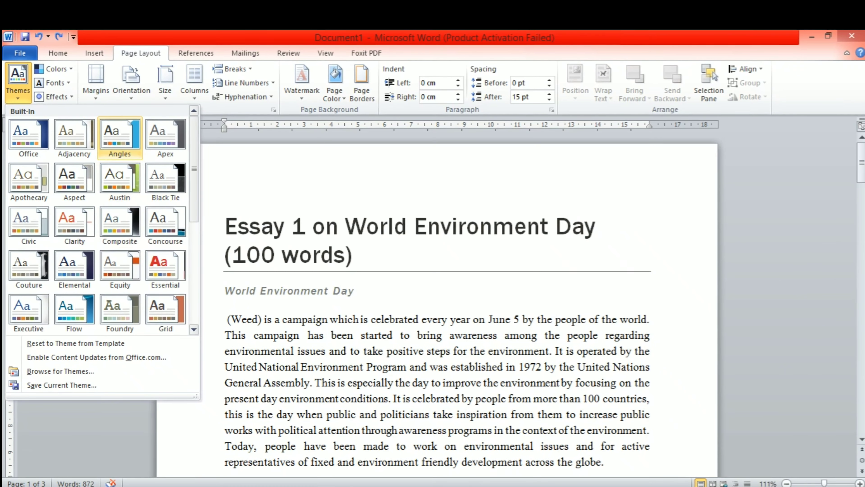
left_click(54, 69)
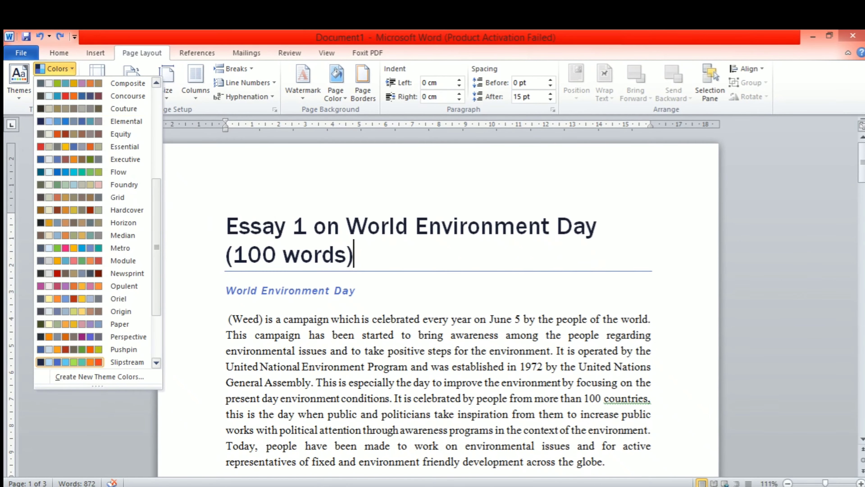
left_click(54, 68)
left_click(56, 83)
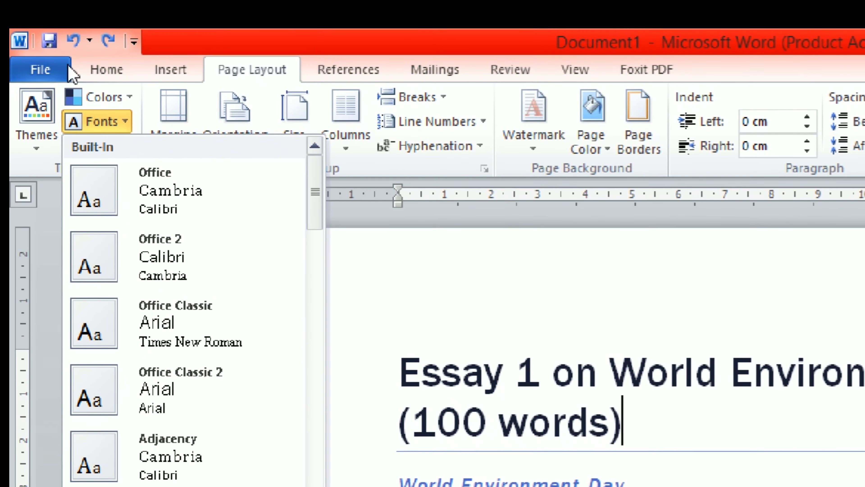
left_click(79, 37)
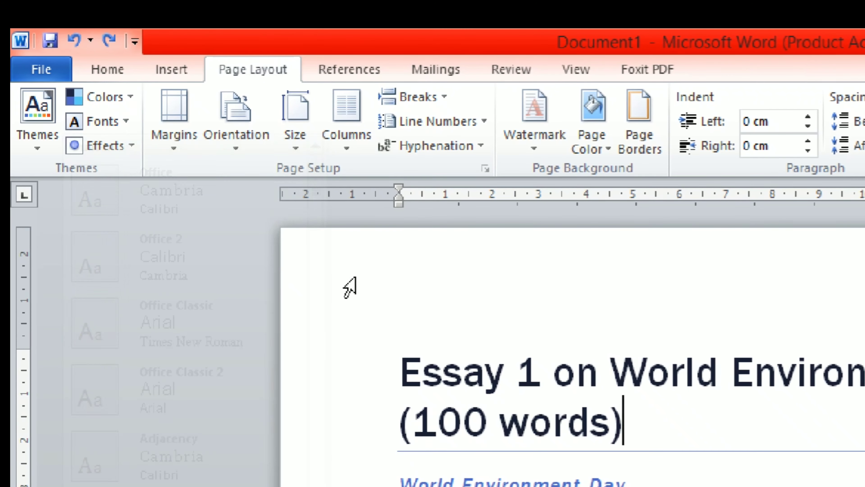
left_click(104, 146)
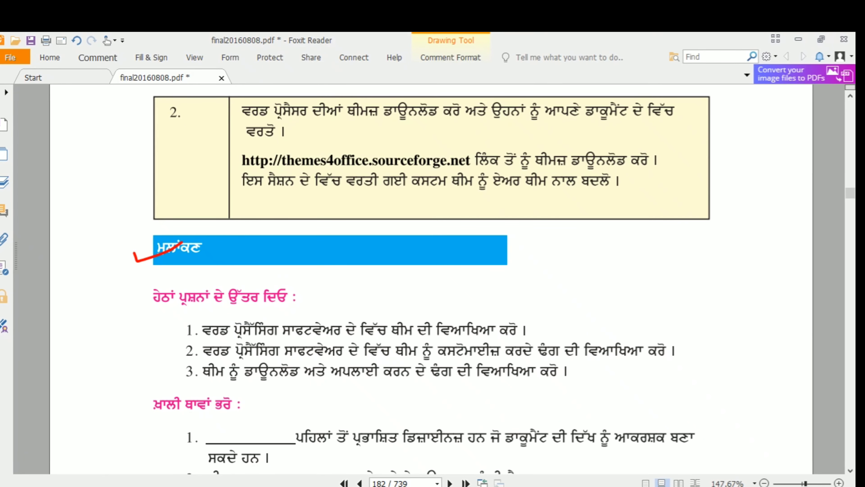
Tick review question 1 in red and mark the end of the theme introduction paragraph.
left_click_drag(176, 330, 177, 335)
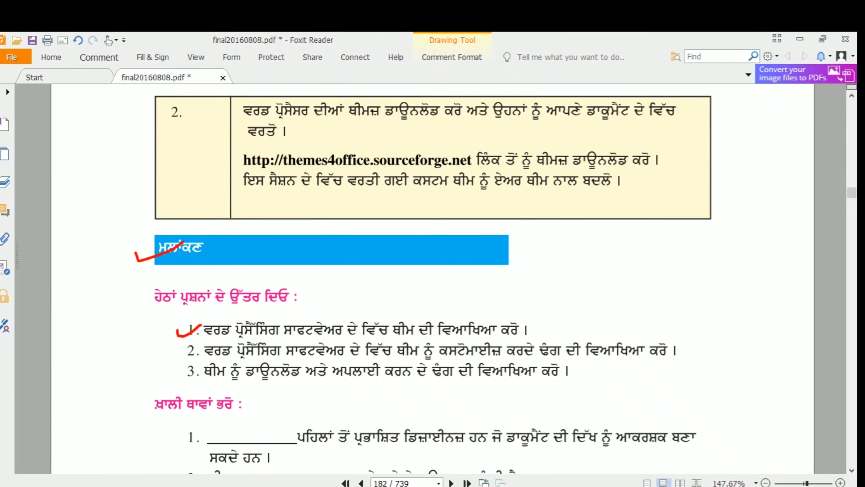
scroll(433, 278, "up", 5)
scroll(432, 278, "up", 5)
scroll(432, 278, "up", 5)
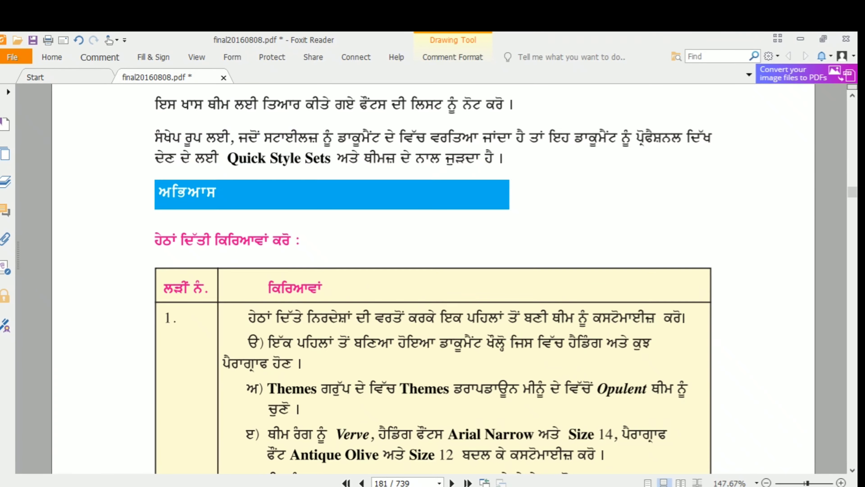
scroll(432, 277, "up", 5)
scroll(433, 278, "up", 15)
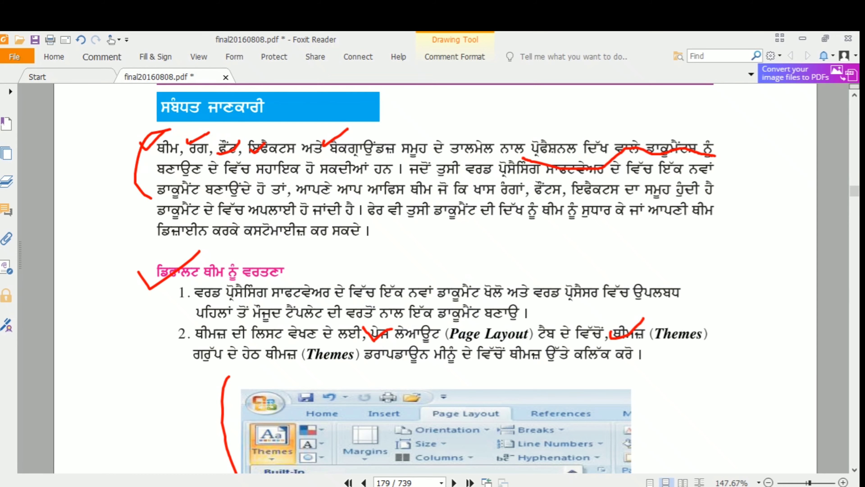
mouse_move(363, 212)
left_mouse_down()
mouse_move(371, 221)
mouse_move(349, 244)
left_mouse_up()
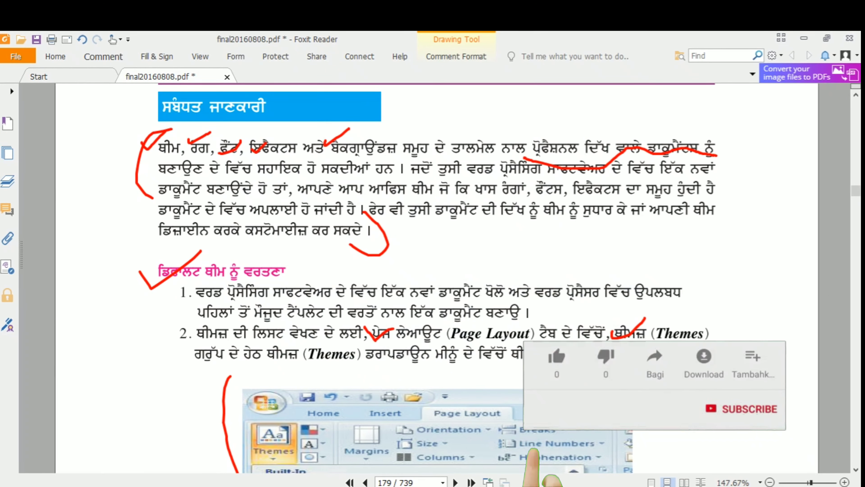
Add a red tick beside review question 2.
scroll(432, 277, "down", 5)
scroll(432, 278, "down", 5)
scroll(432, 278, "down", 5)
scroll(432, 278, "down", 5)
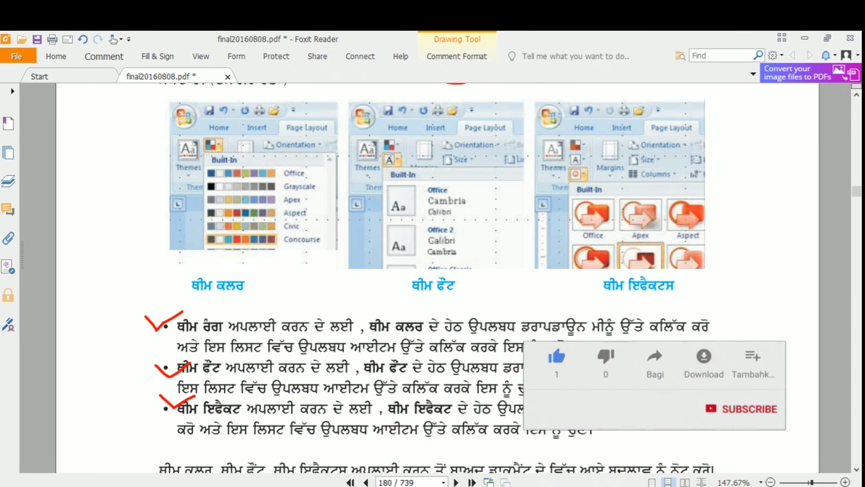
scroll(433, 278, "down", 5)
scroll(432, 278, "down", 5)
scroll(433, 278, "down", 5)
scroll(432, 278, "down", 5)
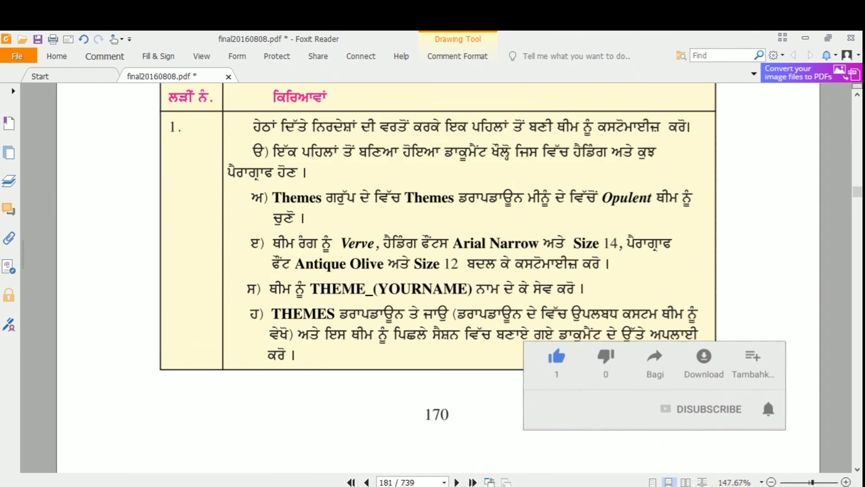
scroll(437, 277, "down", 5)
scroll(438, 276, "down", 5)
scroll(438, 276, "down", 5)
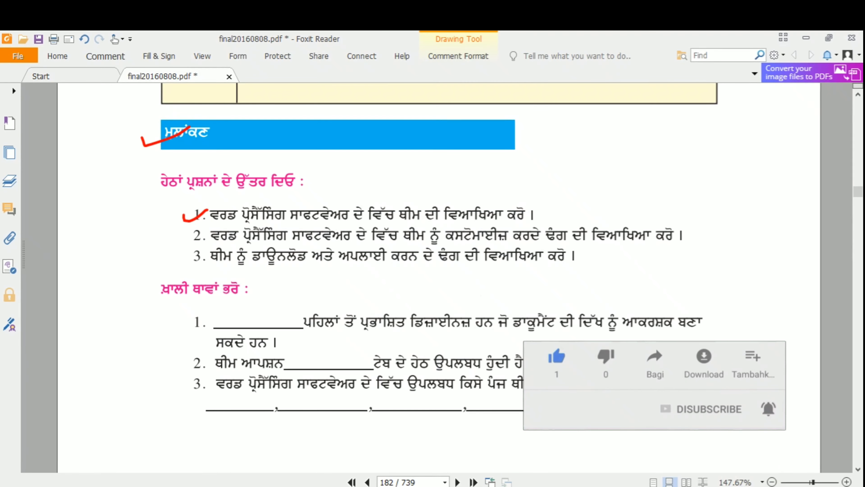
left_click_drag(177, 241, 177, 240)
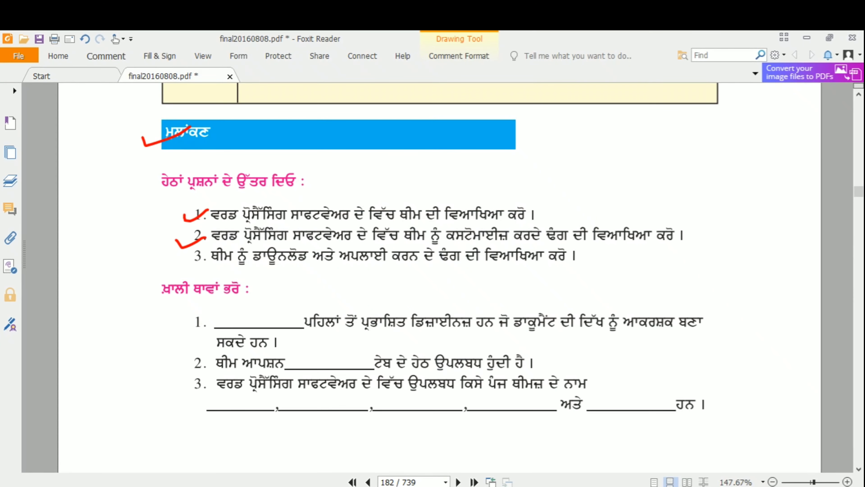
scroll(440, 276, "up", 3)
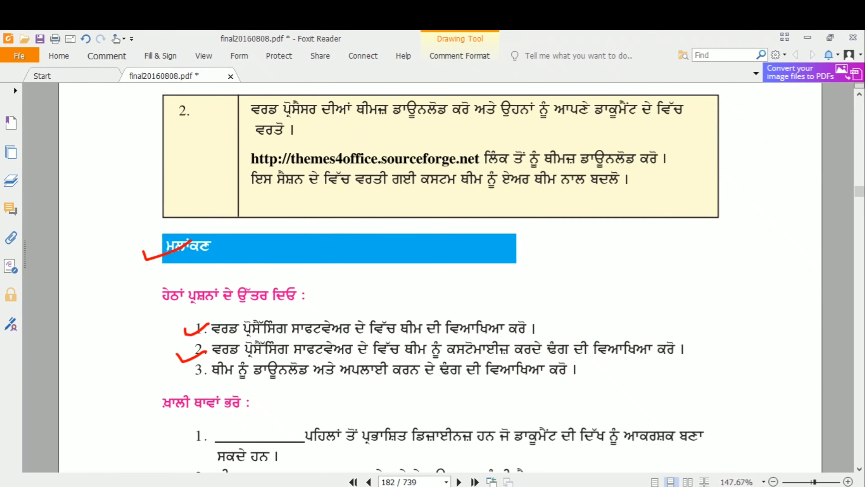
scroll(439, 275, "up", 5)
scroll(439, 276, "up", 5)
scroll(439, 276, "up", 5)
scroll(439, 276, "up", 5)
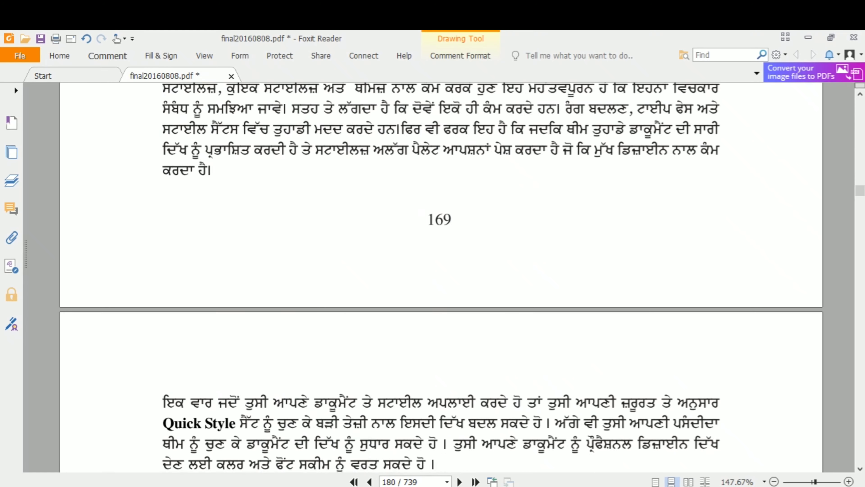
scroll(439, 276, "up", 5)
scroll(440, 276, "up", 5)
scroll(440, 276, "up", 5)
scroll(439, 275, "up", 5)
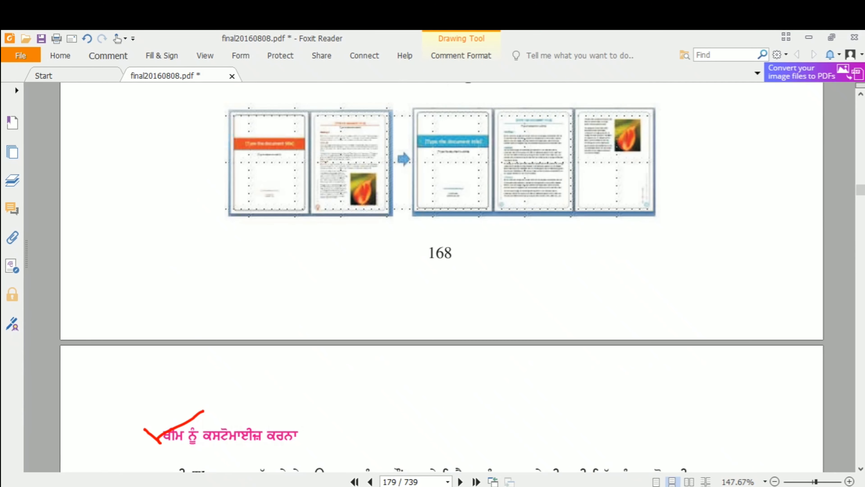
scroll(439, 275, "down", 1)
scroll(439, 276, "down", 4)
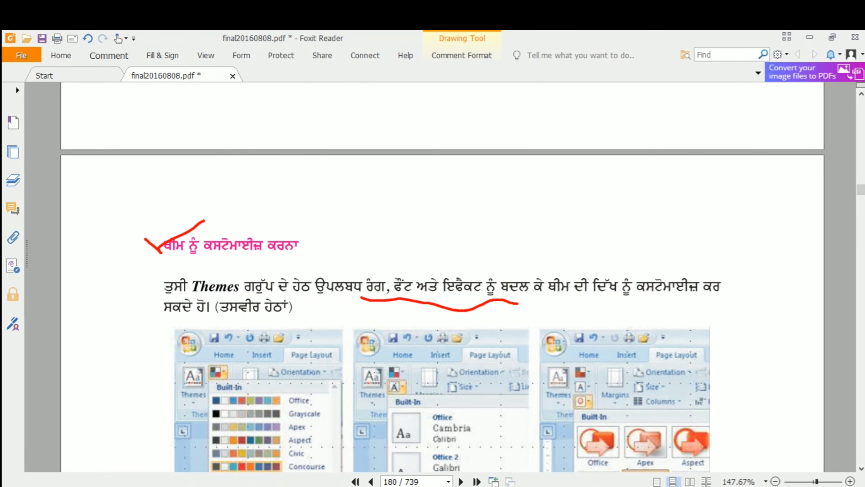
scroll(440, 276, "down", 1)
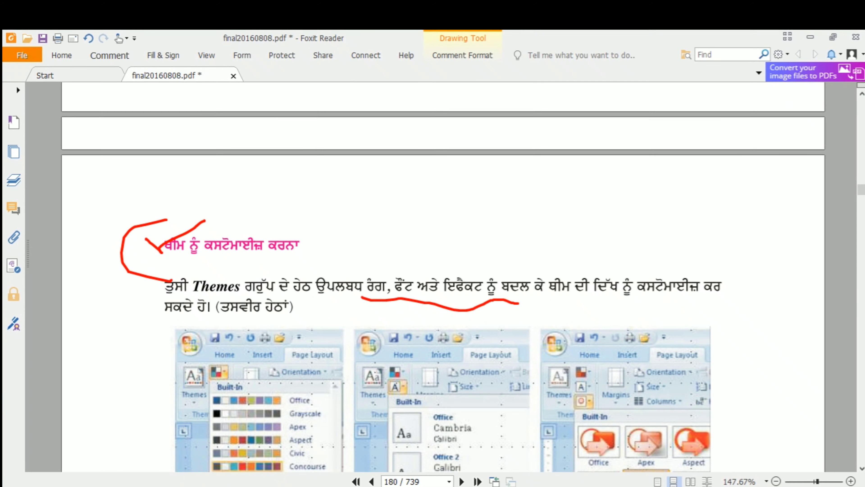
scroll(439, 276, "down", 3)
scroll(439, 276, "down", 2)
scroll(439, 276, "down", 2)
scroll(440, 276, "down", 1)
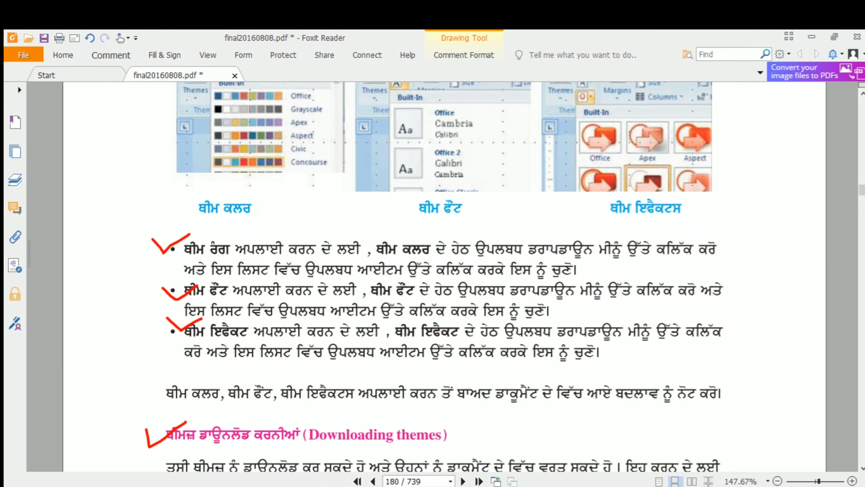
scroll(439, 276, "up", 2)
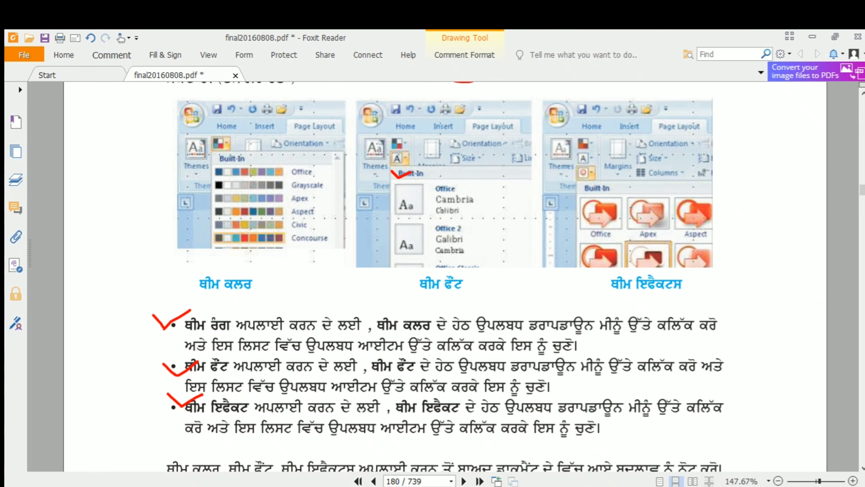
Draw red ticks on the theme-fonts screenshot and the fill-in-the-blanks heading.
left_click_drag(410, 172, 428, 152)
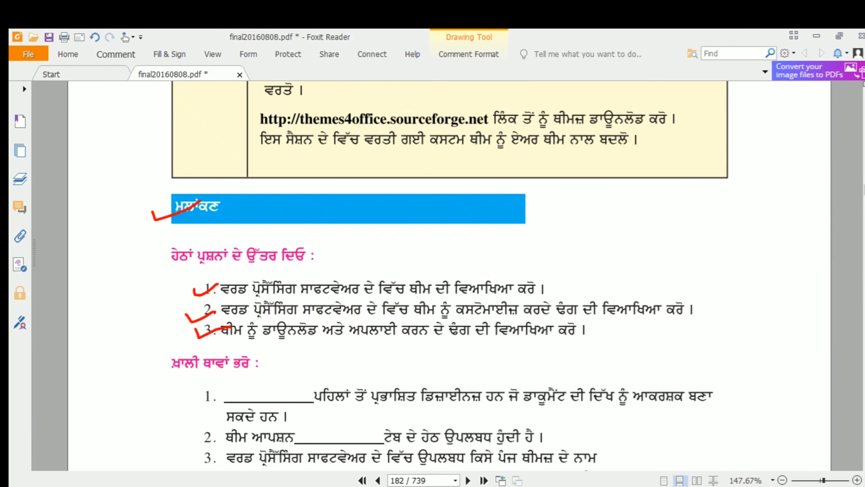
scroll(433, 273, "up", 10)
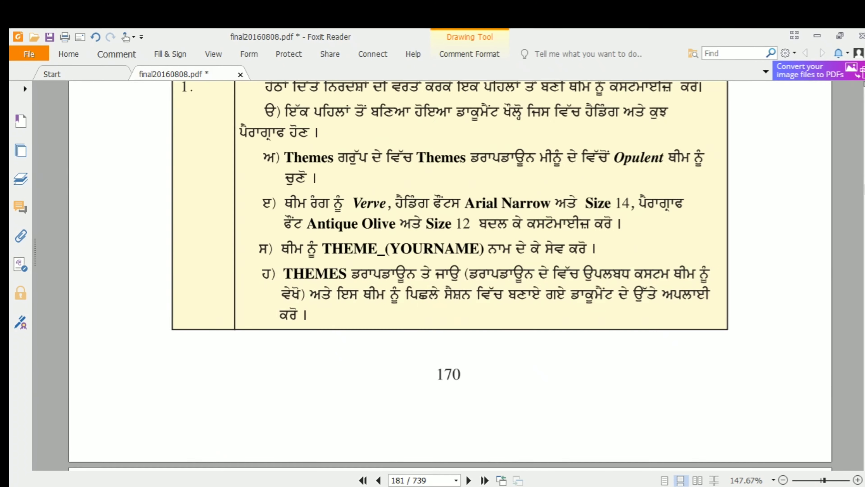
scroll(432, 272, "up", 5)
scroll(432, 272, "up", 5)
scroll(433, 272, "up", 5)
scroll(432, 273, "up", 3)
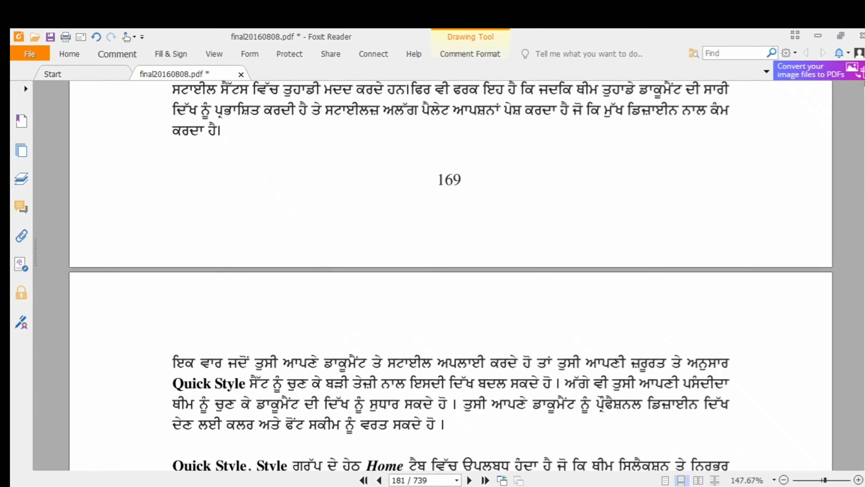
scroll(433, 273, "up", 5)
scroll(433, 272, "up", 3)
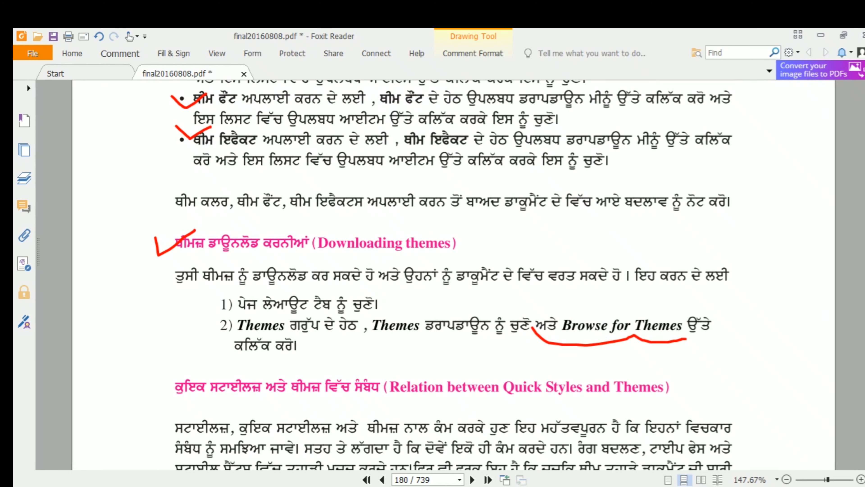
left_click_drag(174, 326, 191, 345)
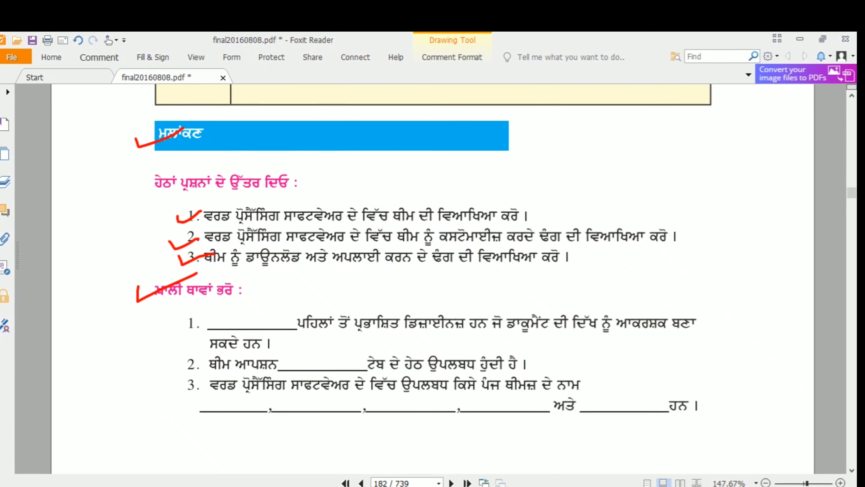
Underline the phrase in fill-in-the-blank item 1 in red and tick item 2.
scroll(433, 272, "down", 2)
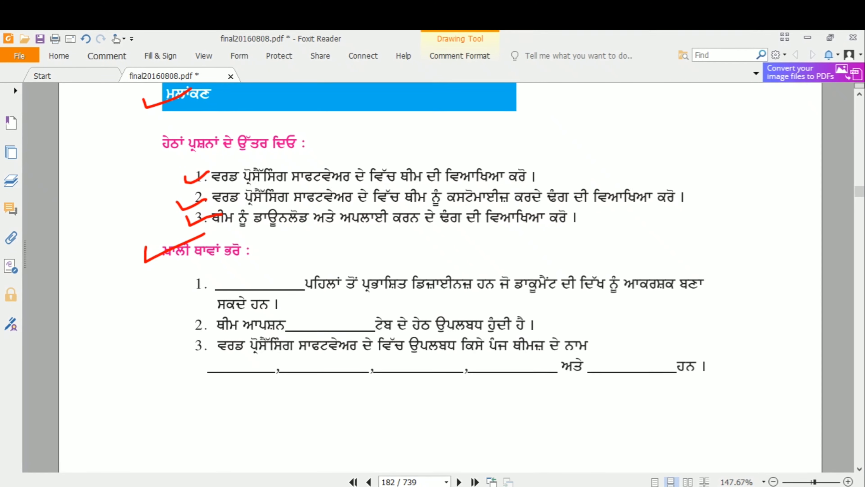
left_click_drag(543, 293, 628, 282)
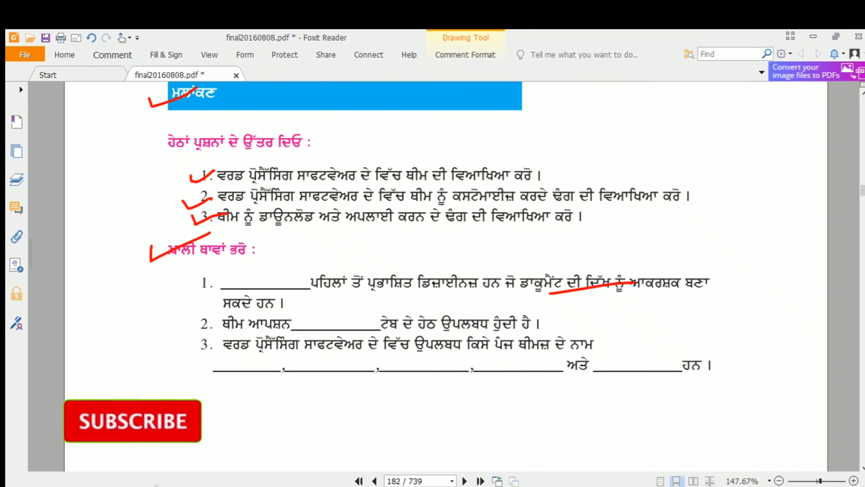
left_click_drag(185, 329, 226, 315)
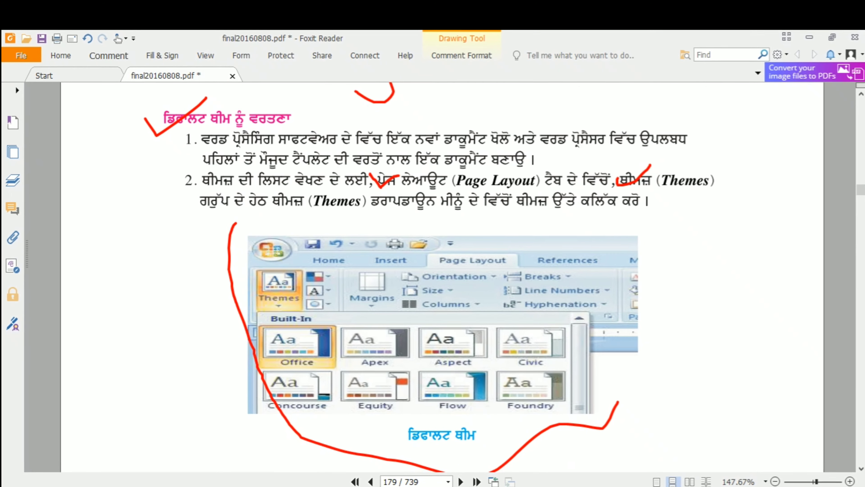
scroll(442, 272, "up", 6)
scroll(443, 272, "up", 4)
scroll(443, 273, "down", 2)
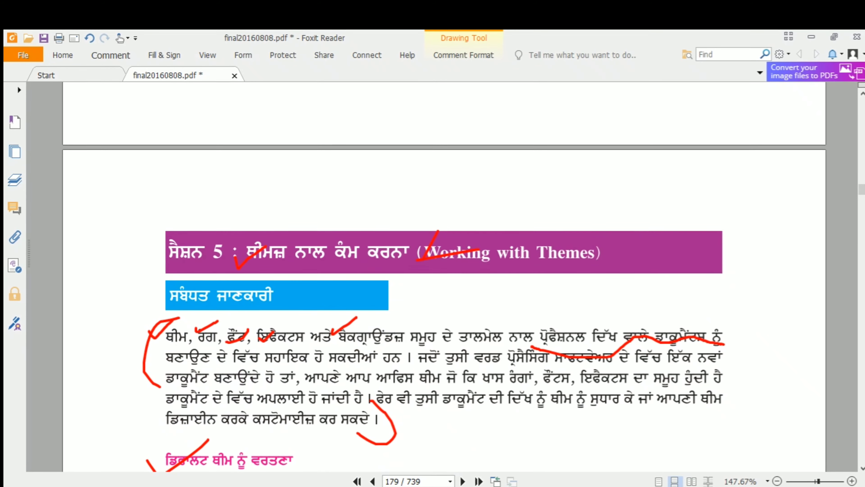
scroll(443, 273, "down", 4)
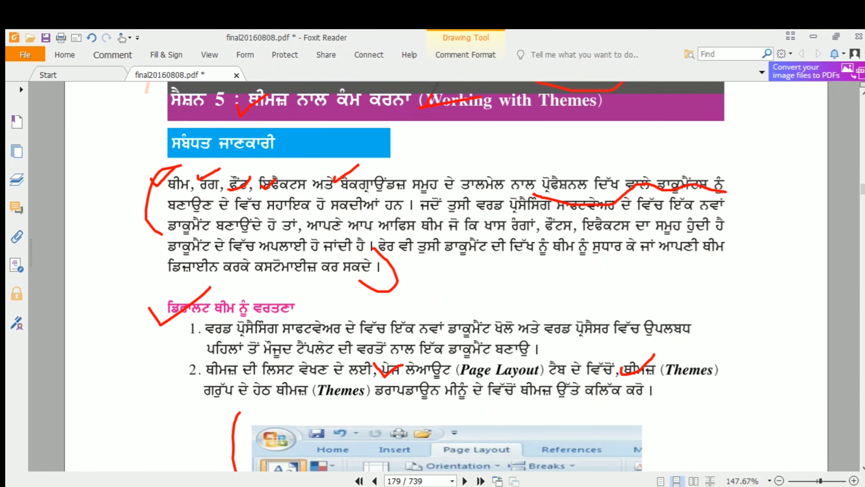
scroll(442, 272, "down", 2)
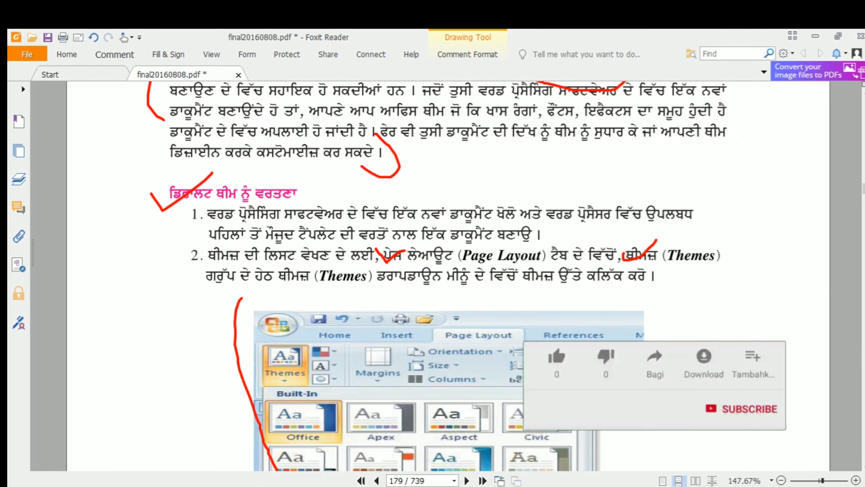